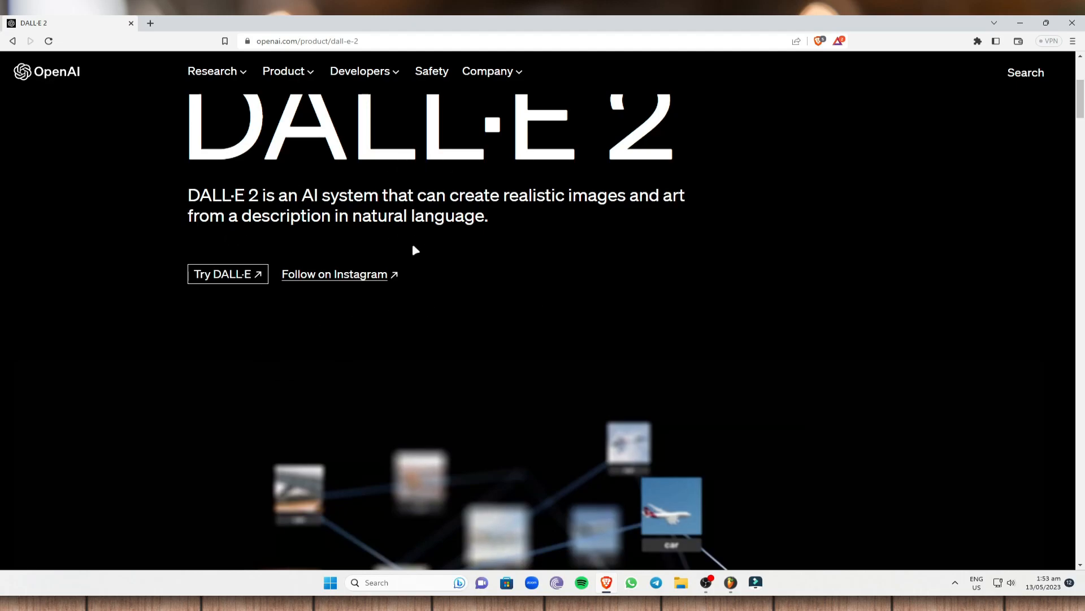
# Look through the DALL·E 2 product page from the introduction and latest updates to the image generation example
pyautogui.scroll(-10, 511, 302)
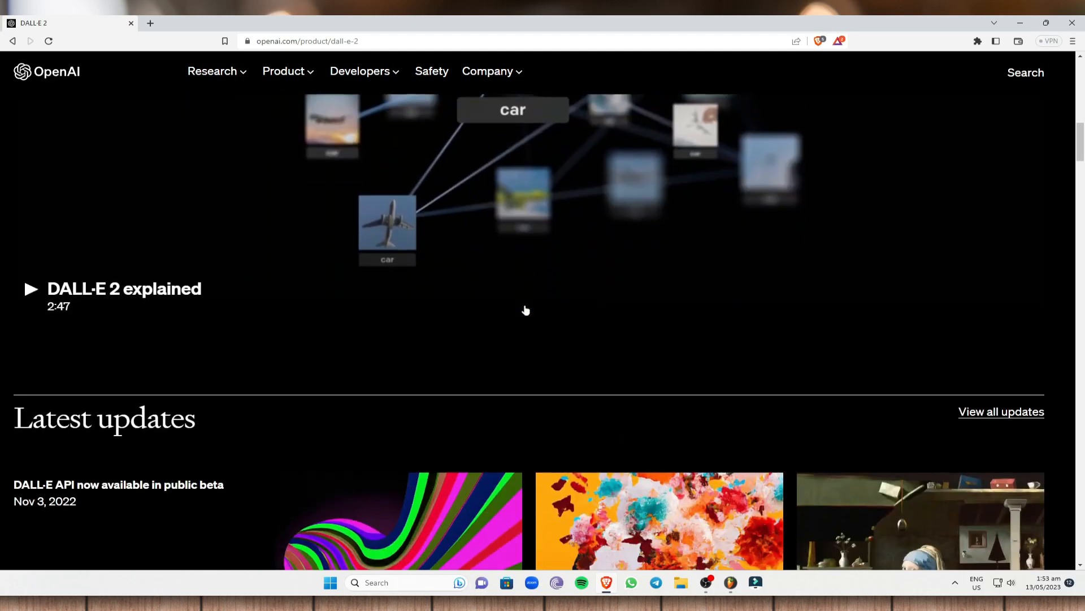
pyautogui.scroll(-3, 524, 310)
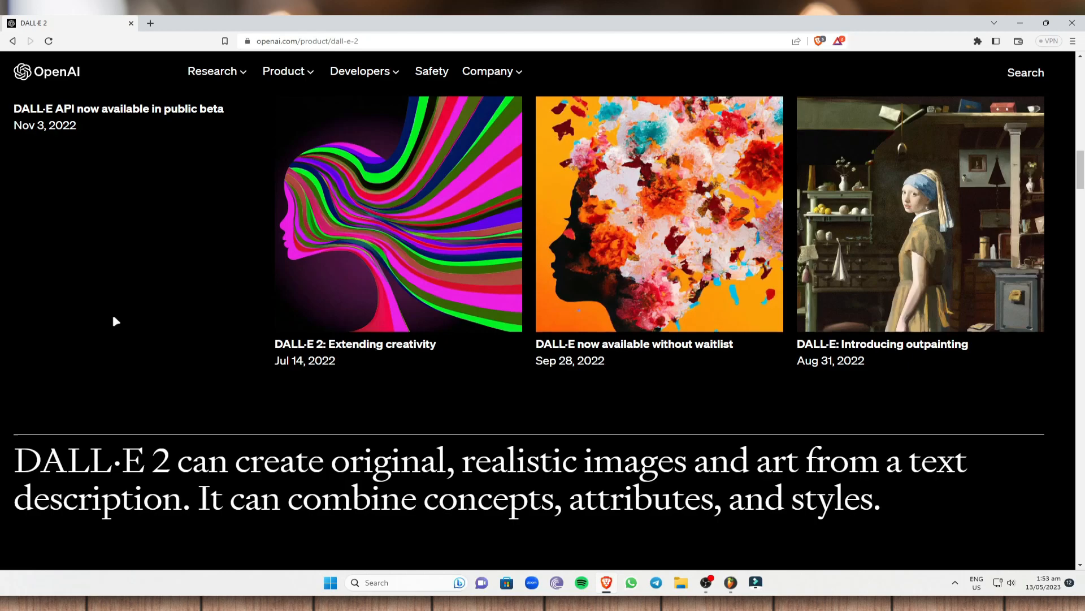
pyautogui.scroll(-3, 252, 349)
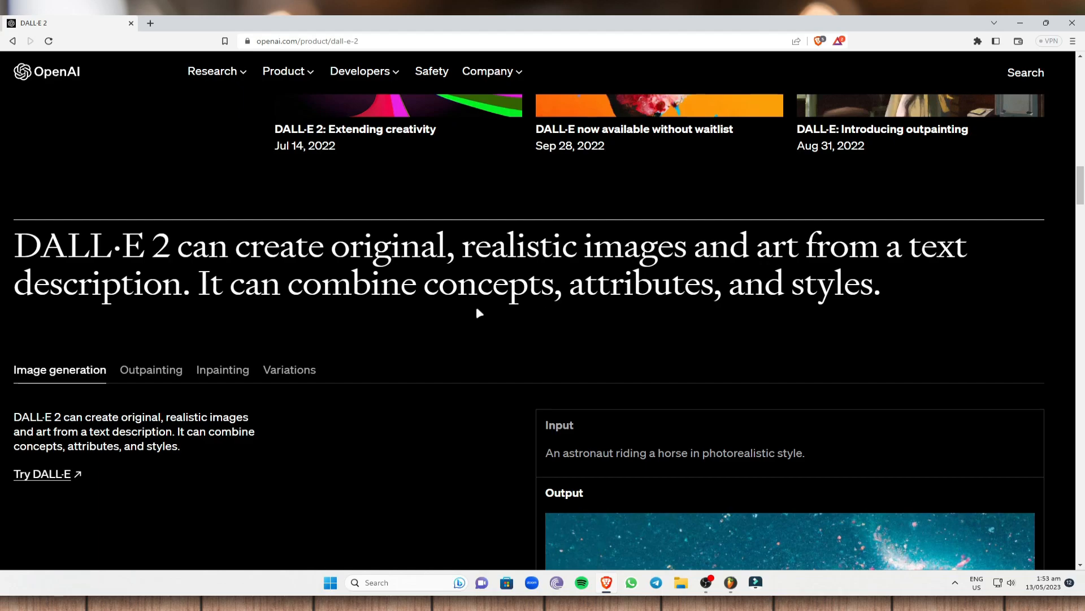
pyautogui.scroll(-5, 630, 347)
pyautogui.scroll(-1, 706, 334)
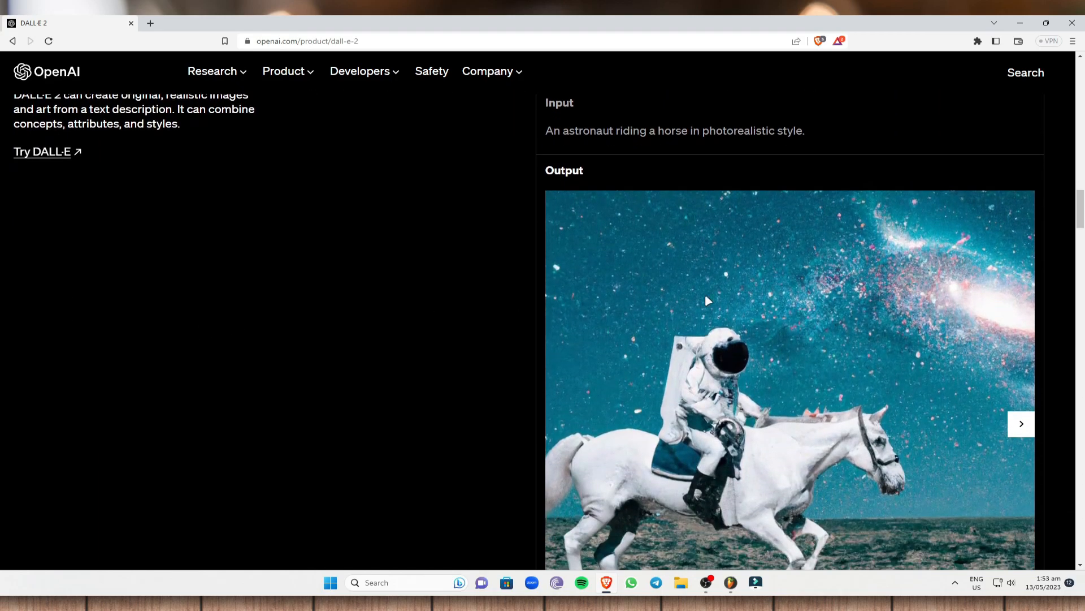
# Highlight the sample prompt "An astronaut riding a horse in photorealistic style." and compare it with its output image
pyautogui.moveTo(546, 129); pyautogui.dragTo(825, 136)
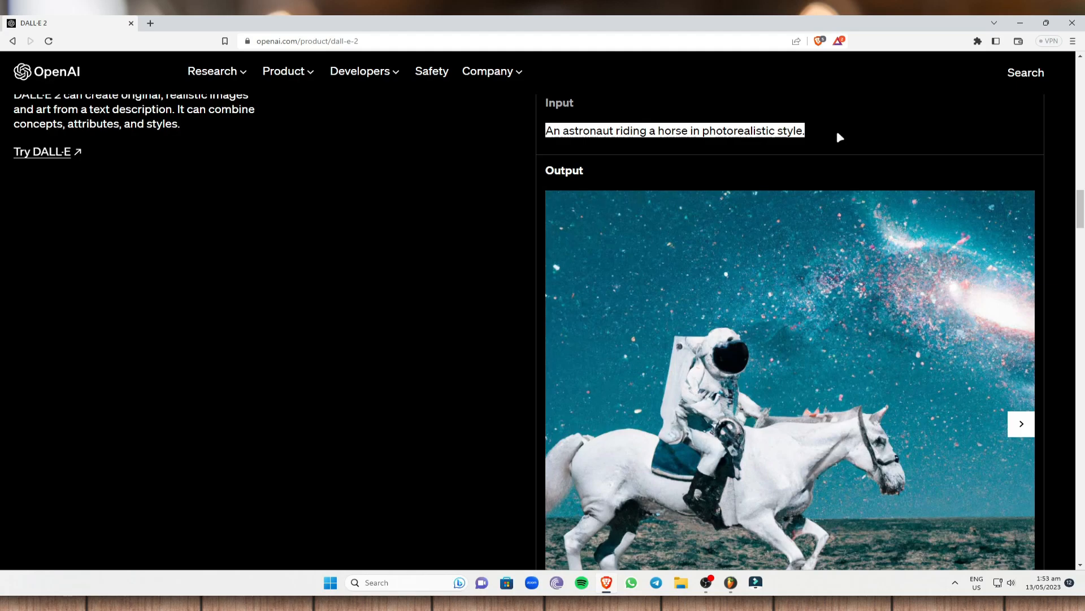
pyautogui.scroll(-1, 712, 265)
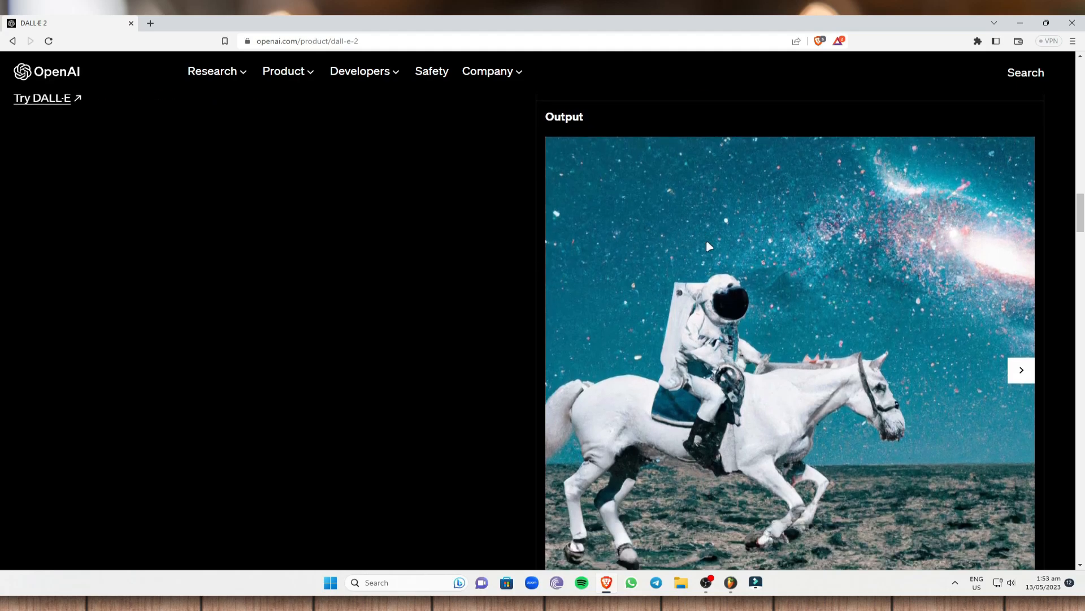
pyautogui.scroll(-1, 814, 299)
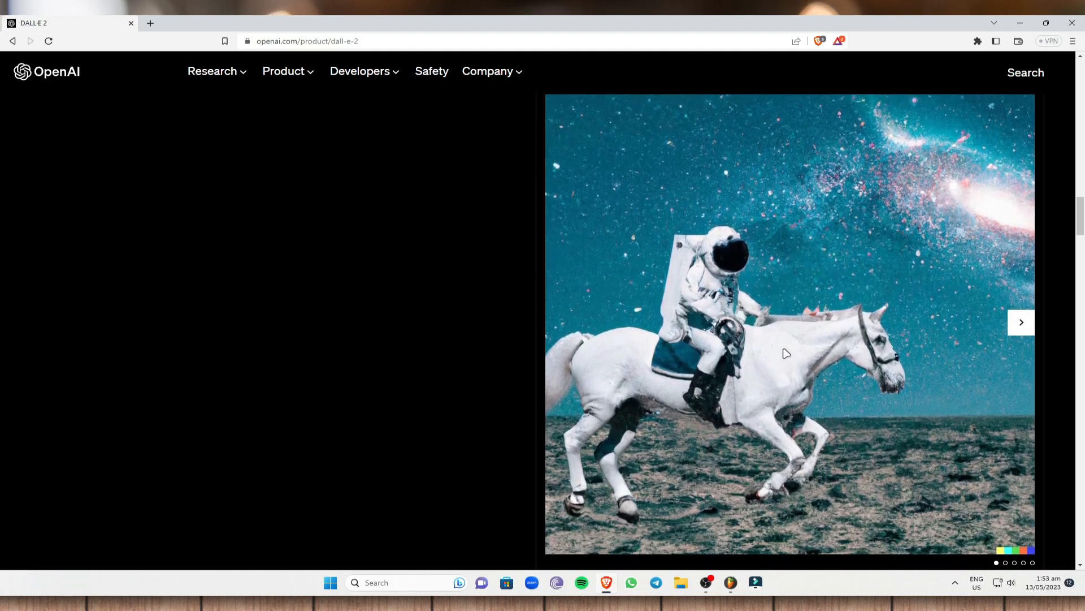
pyautogui.scroll(2, 814, 193)
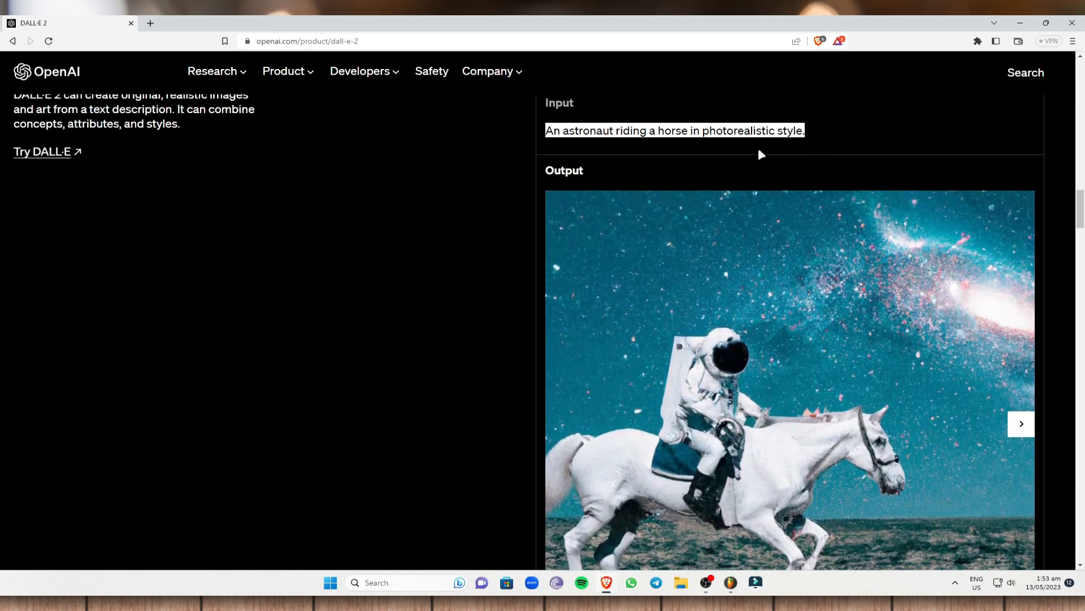
pyautogui.scroll(-1, 757, 347)
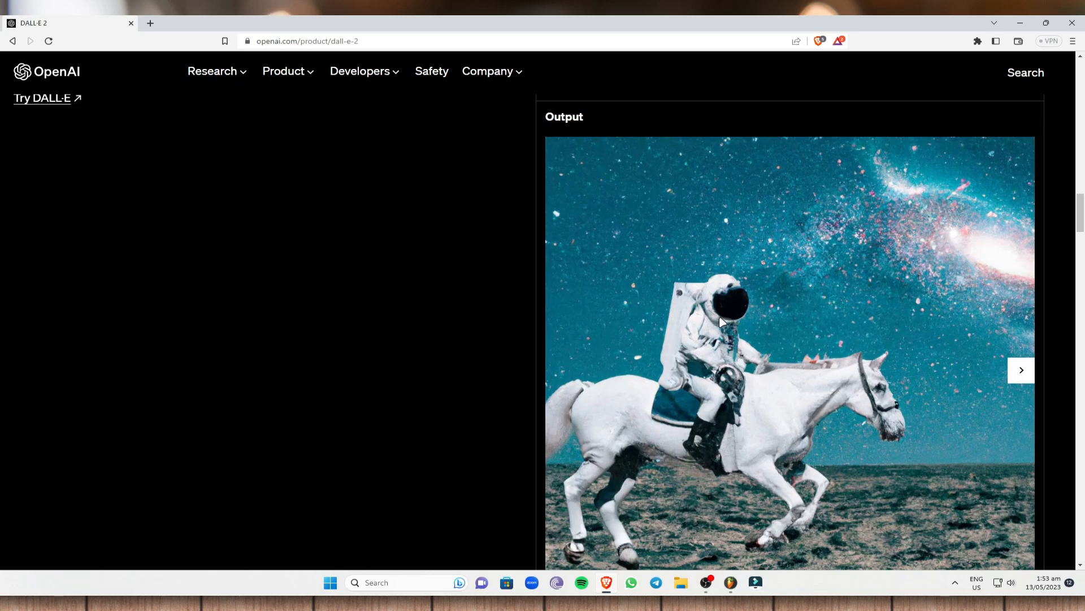
# Browse the alternative output images for the astronaut prompt up to the fourth one and examine it in full
pyautogui.click(1022, 370)
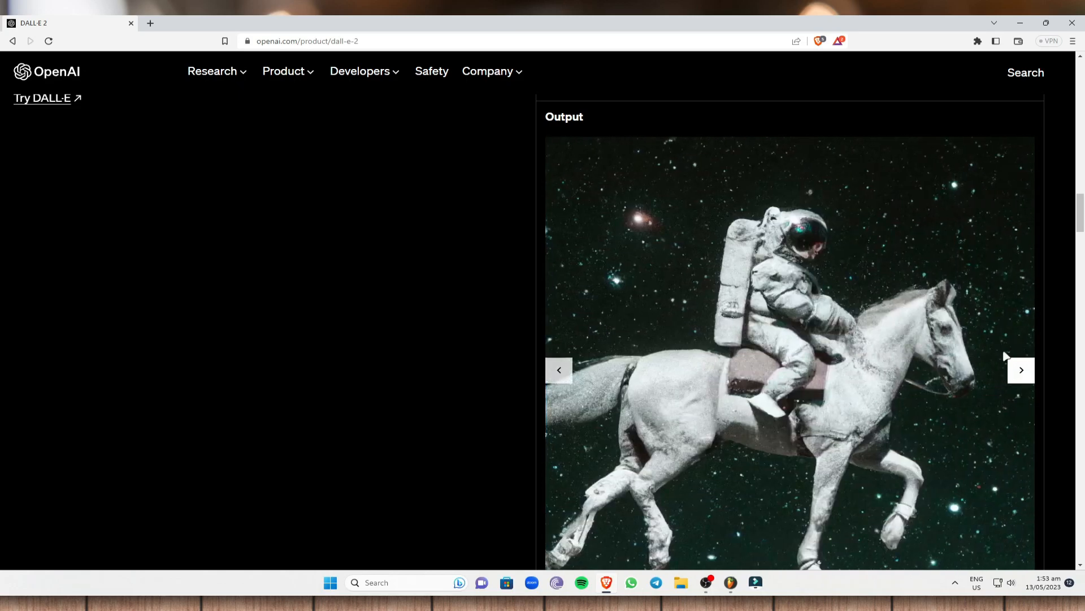
pyautogui.click(1023, 368)
pyautogui.click(1021, 369)
pyautogui.scroll(-3, 738, 323)
pyautogui.scroll(3, 738, 324)
pyautogui.scroll(-3, 870, 308)
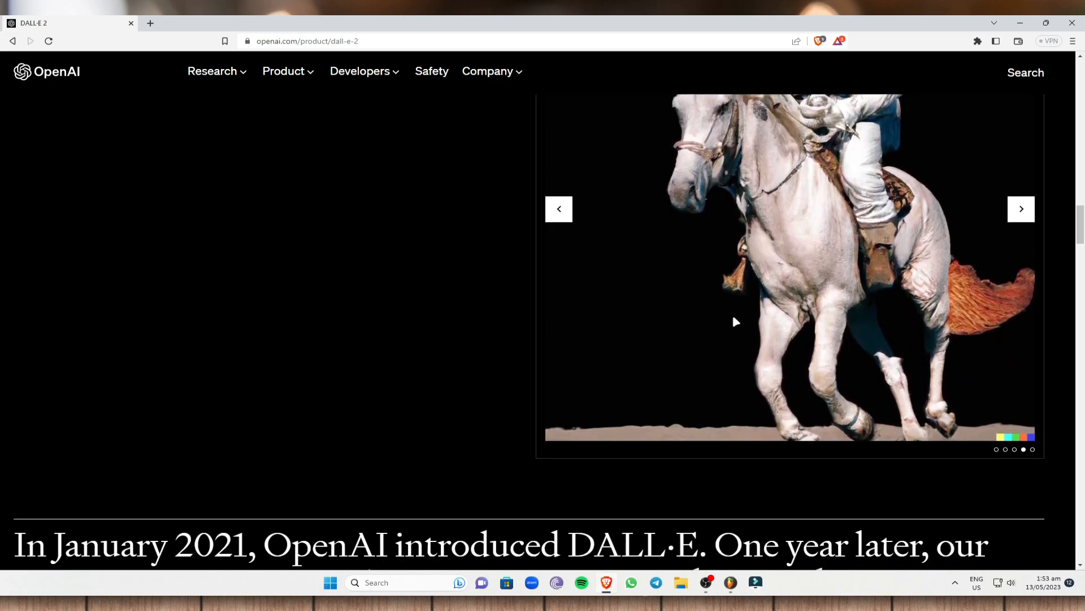
pyautogui.scroll(-1, 902, 301)
pyautogui.scroll(2, 899, 303)
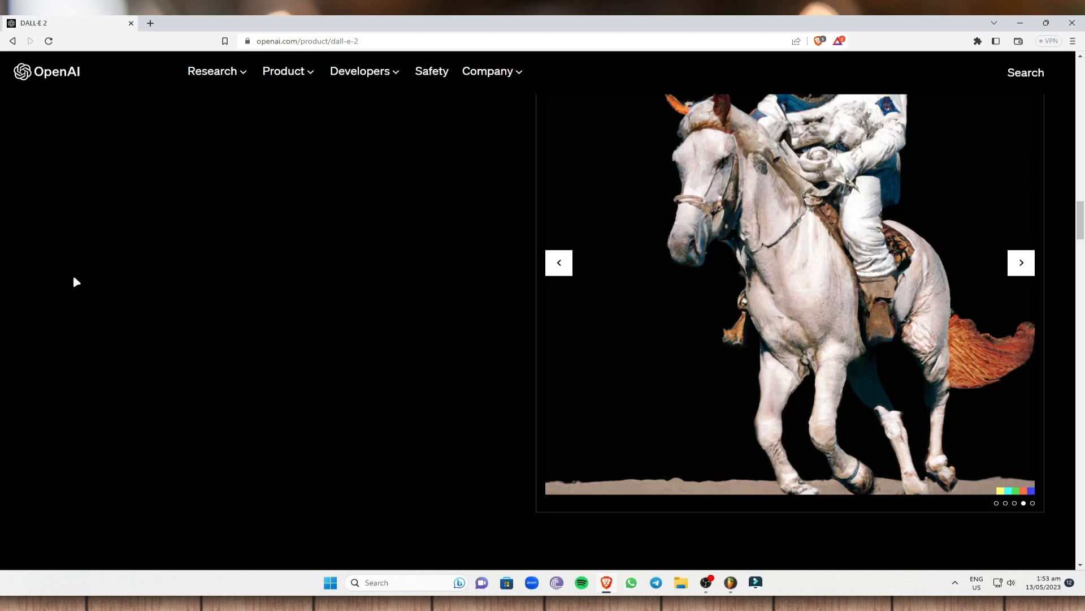
# Read the January 2021 statement introducing DALL·E and highlight the name "DALL·E 2," in it
pyautogui.scroll(-5, 266, 286)
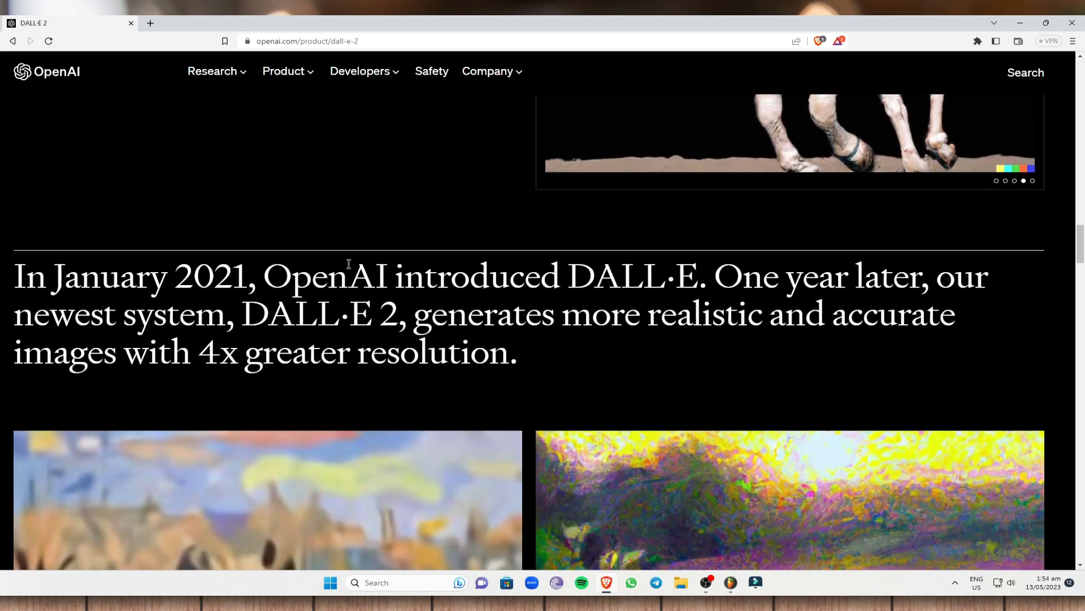
pyautogui.moveTo(712, 274); pyautogui.dragTo(594, 277)
pyautogui.click(773, 213)
pyautogui.moveTo(243, 314); pyautogui.dragTo(404, 310)
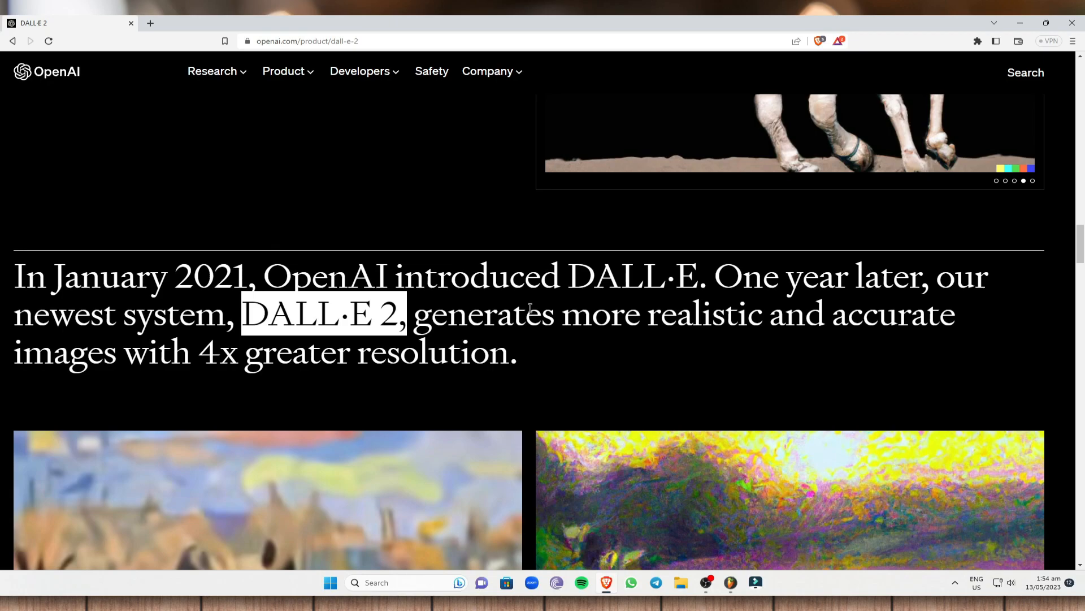
# Compare the DALL·E 1 and DALL·E 2 fox paintings, highlighting the caption under each image
pyautogui.scroll(-5, 556, 365)
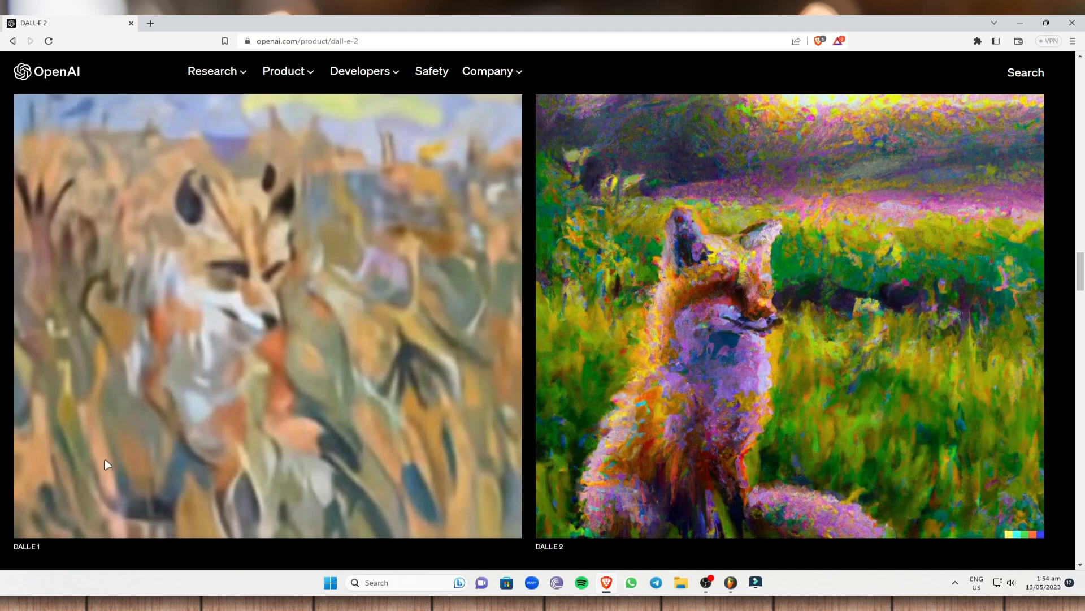
pyautogui.moveTo(45, 545); pyautogui.dragTo(5, 553)
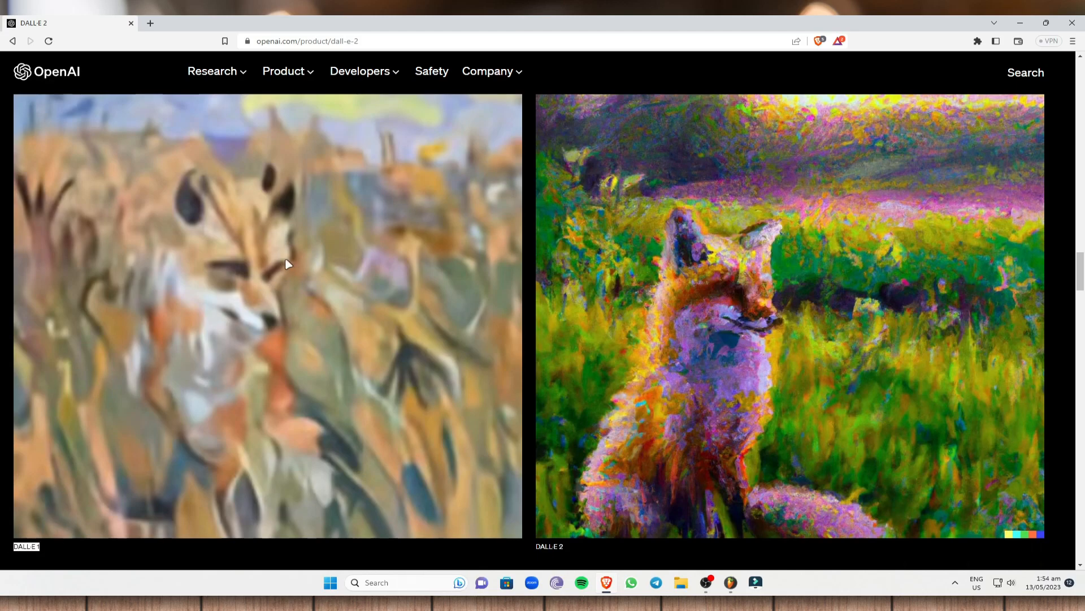
pyautogui.scroll(5, 501, 339)
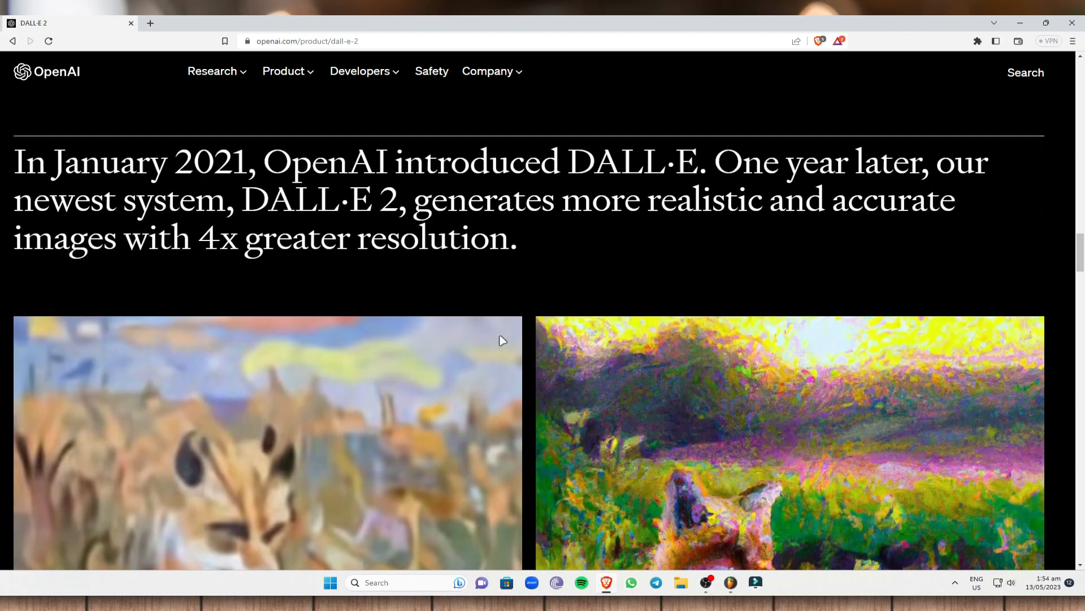
pyautogui.scroll(-3, 780, 411)
pyautogui.scroll(-1, 779, 409)
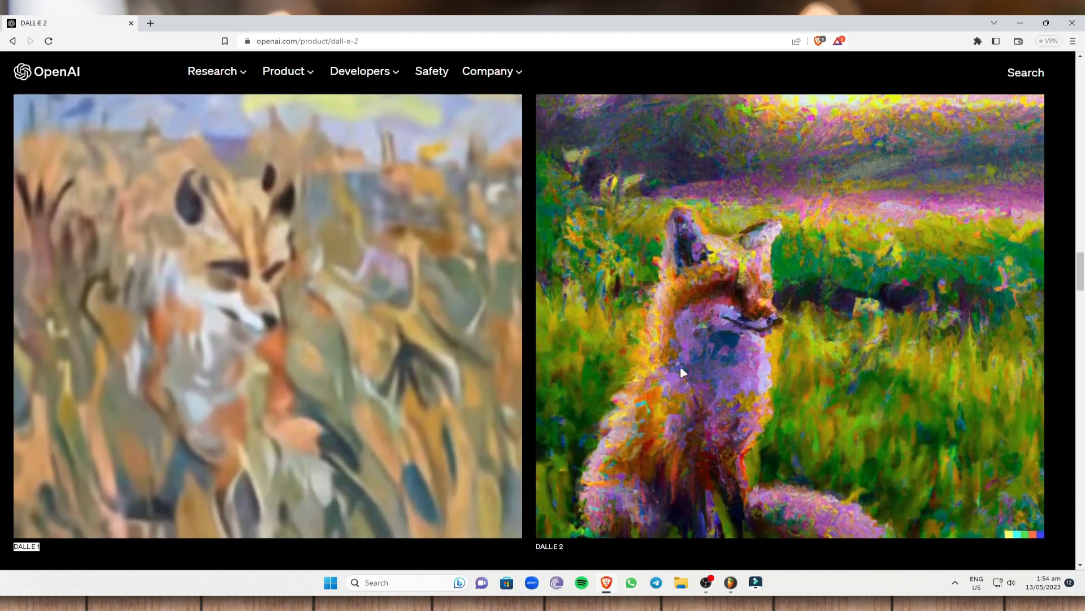
pyautogui.moveTo(565, 547); pyautogui.dragTo(535, 547)
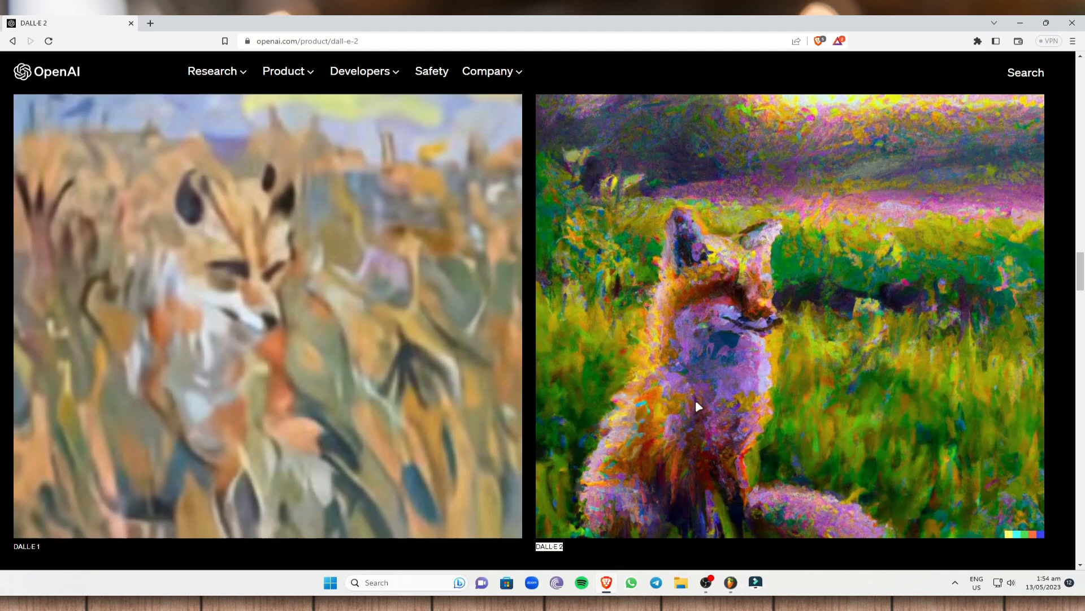
pyautogui.click(568, 548)
pyautogui.scroll(1, 761, 313)
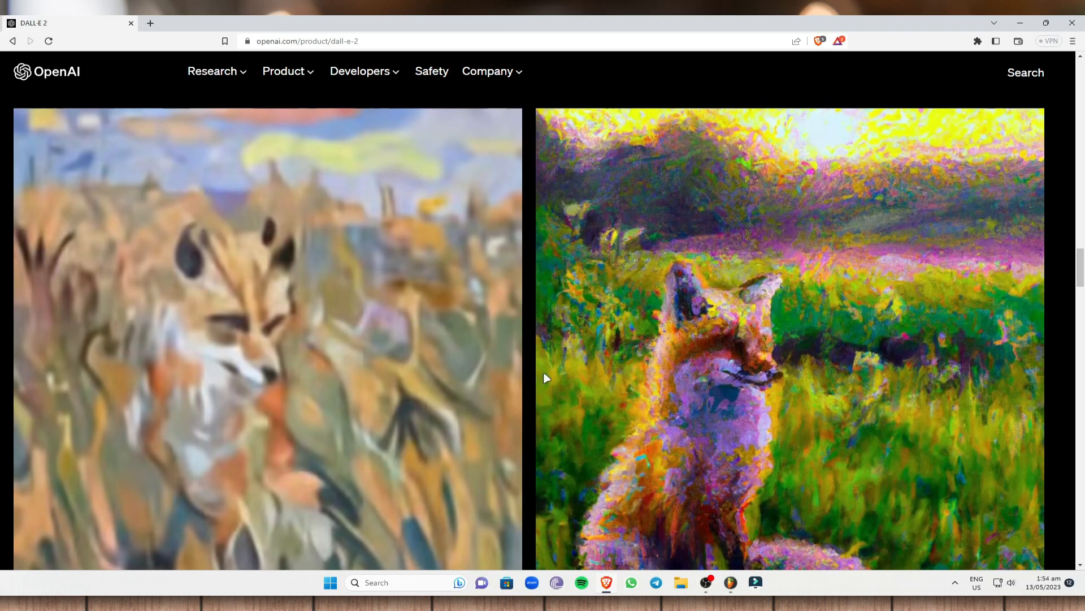
# Examine the evaluator preference figures, highlighting the photorealism and caption matching percentages
pyautogui.scroll(-9, 544, 378)
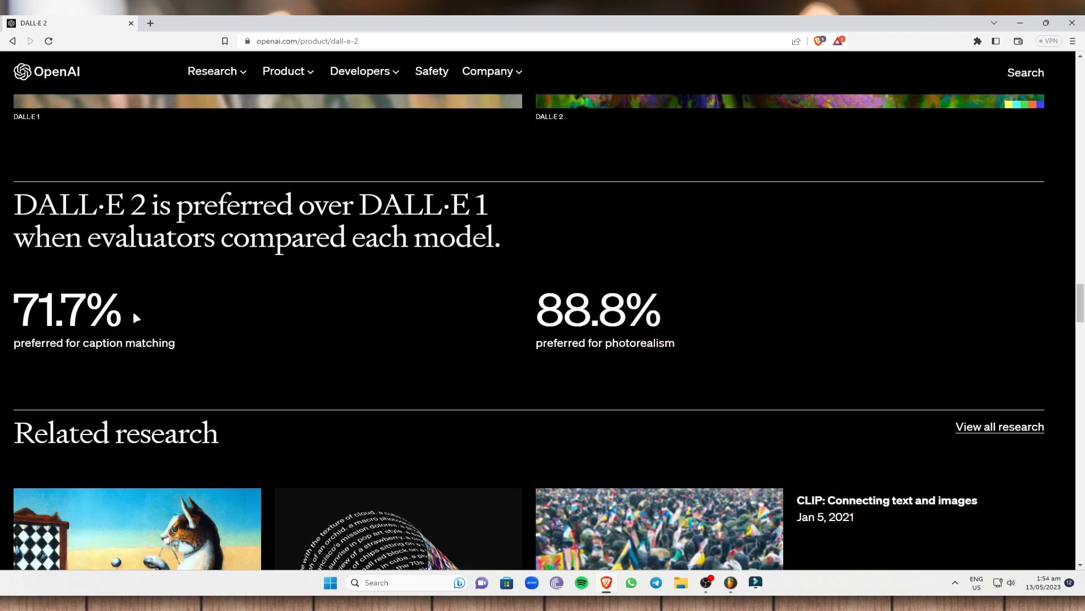
pyautogui.moveTo(530, 308); pyautogui.dragTo(677, 311)
pyautogui.click(679, 311)
pyautogui.moveTo(134, 315); pyautogui.dragTo(8, 320)
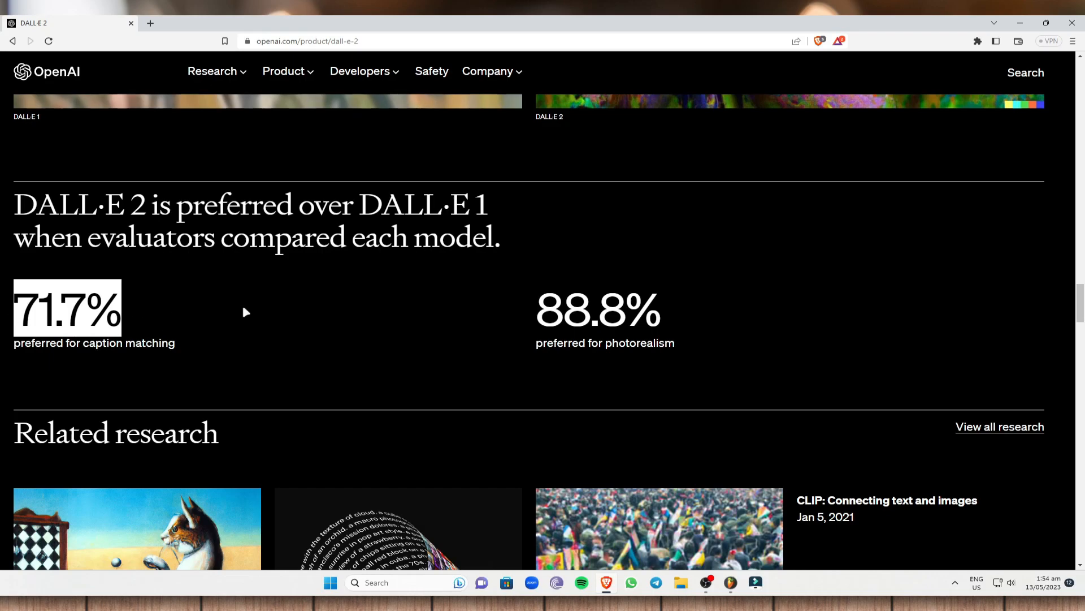
# Go back over the two fox paintings to relate them to the evaluator preference figures
pyautogui.scroll(3, 554, 293)
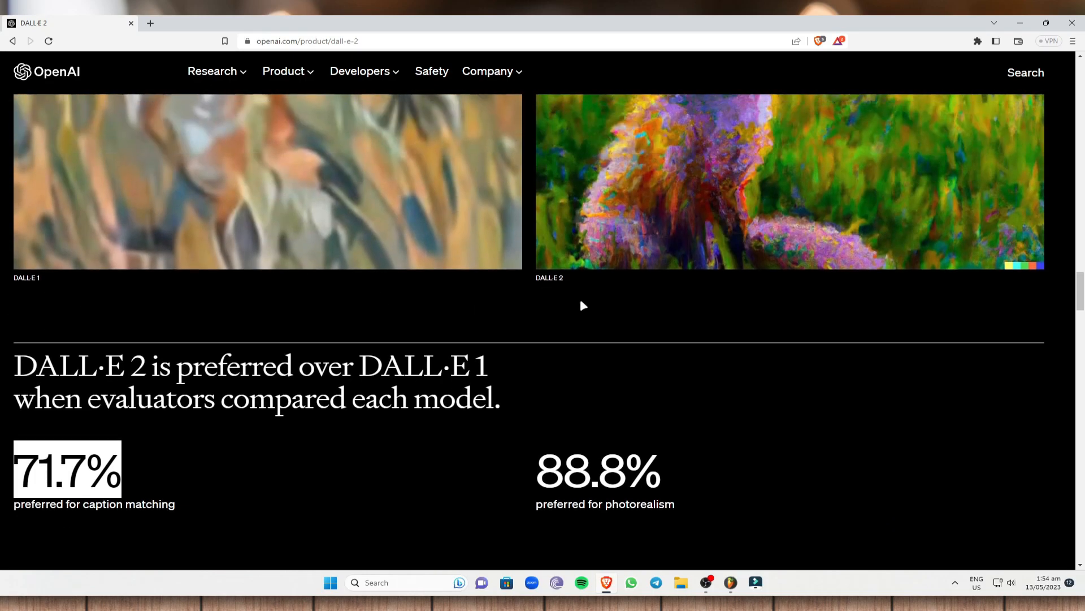
pyautogui.scroll(2, 548, 247)
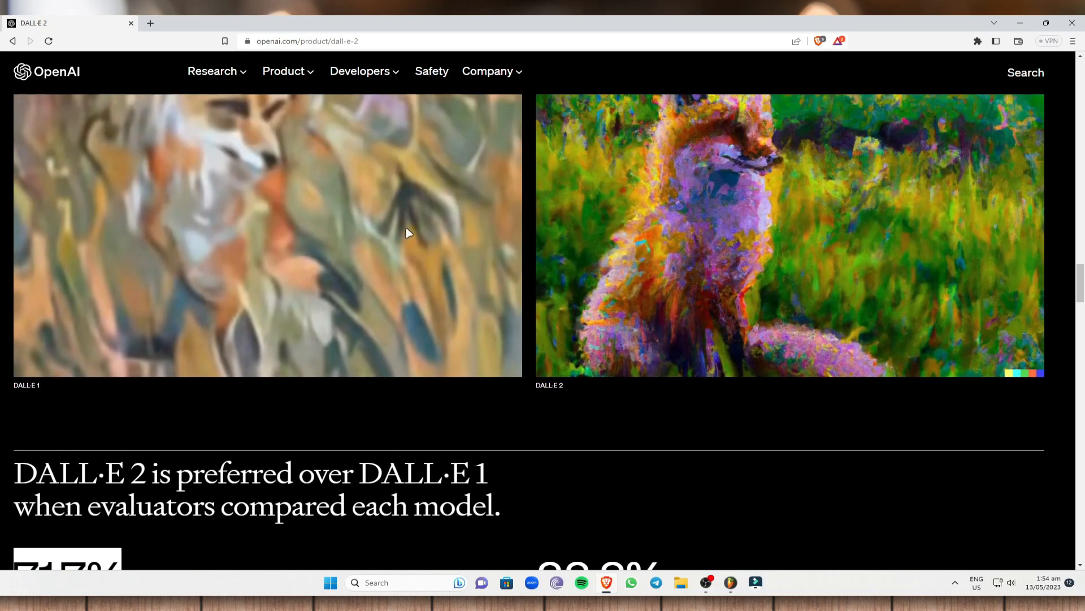
pyautogui.scroll(2, 408, 231)
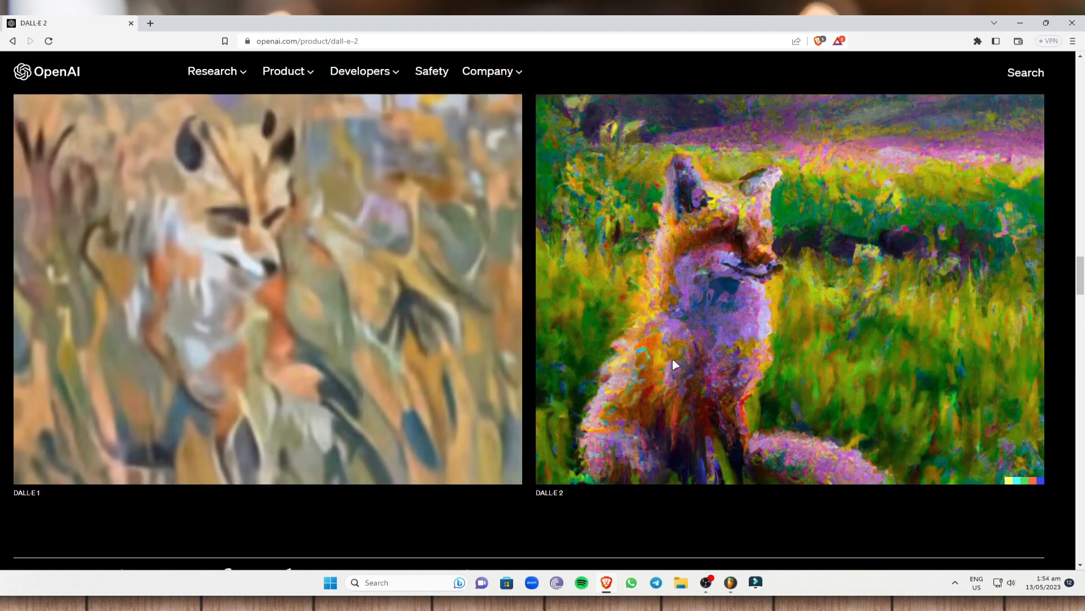
pyautogui.scroll(1, 693, 273)
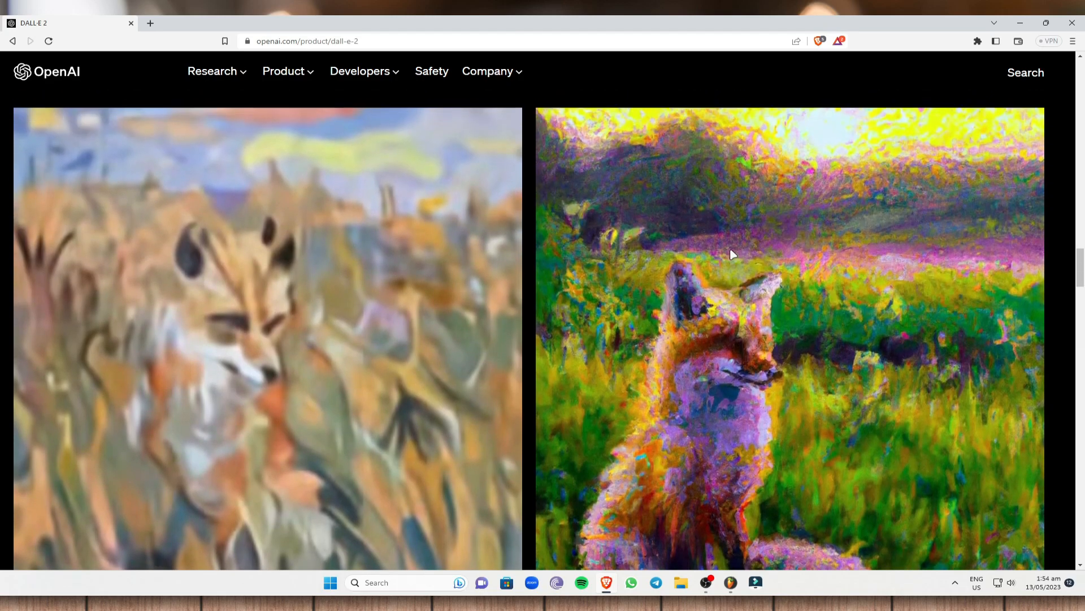
pyautogui.scroll(1, 729, 249)
pyautogui.scroll(-10, 671, 287)
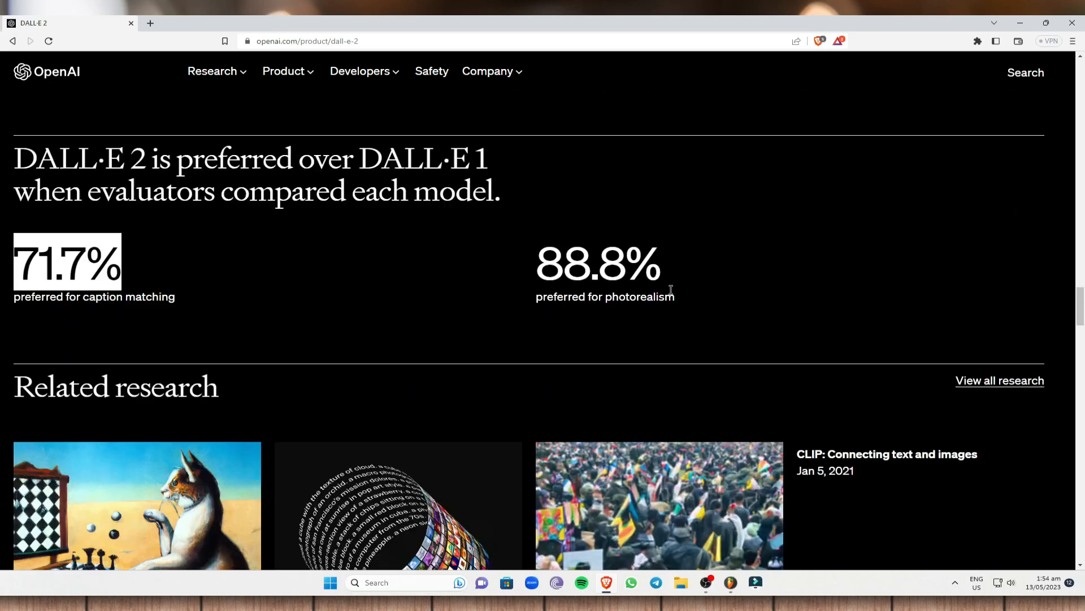
# Look over the related research articles and the safety section in the rest of the product page
pyautogui.scroll(-6, 661, 281)
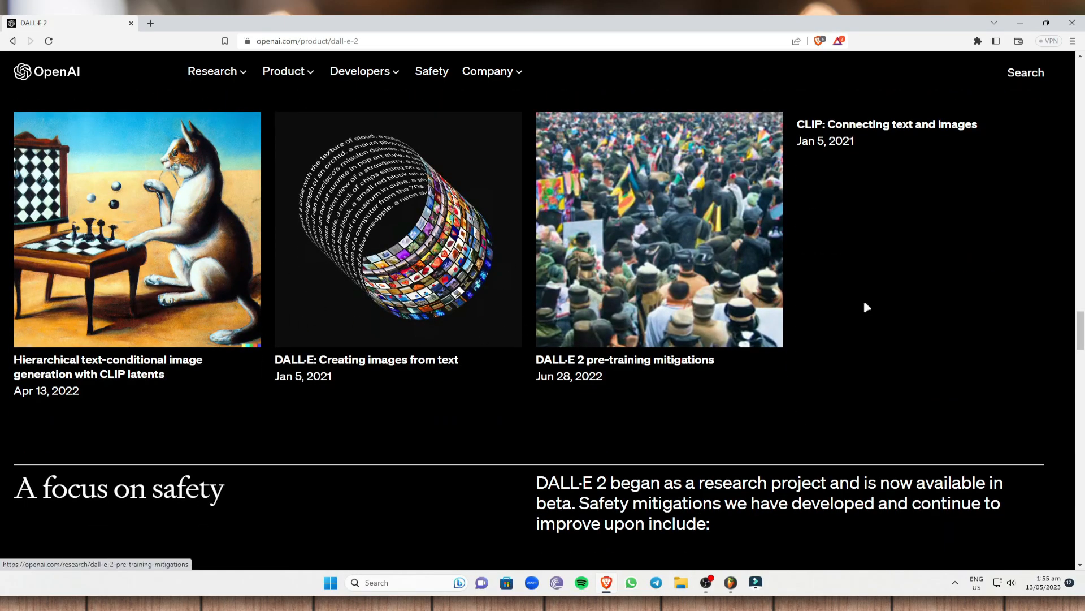
pyautogui.scroll(-4, 155, 344)
pyautogui.scroll(-6, 155, 344)
pyautogui.scroll(1, 177, 346)
# Return to the start of the product page and launch DALL·E from its Try DALL·E link
pyautogui.moveTo(1080, 354); pyautogui.dragTo(1066, 68)
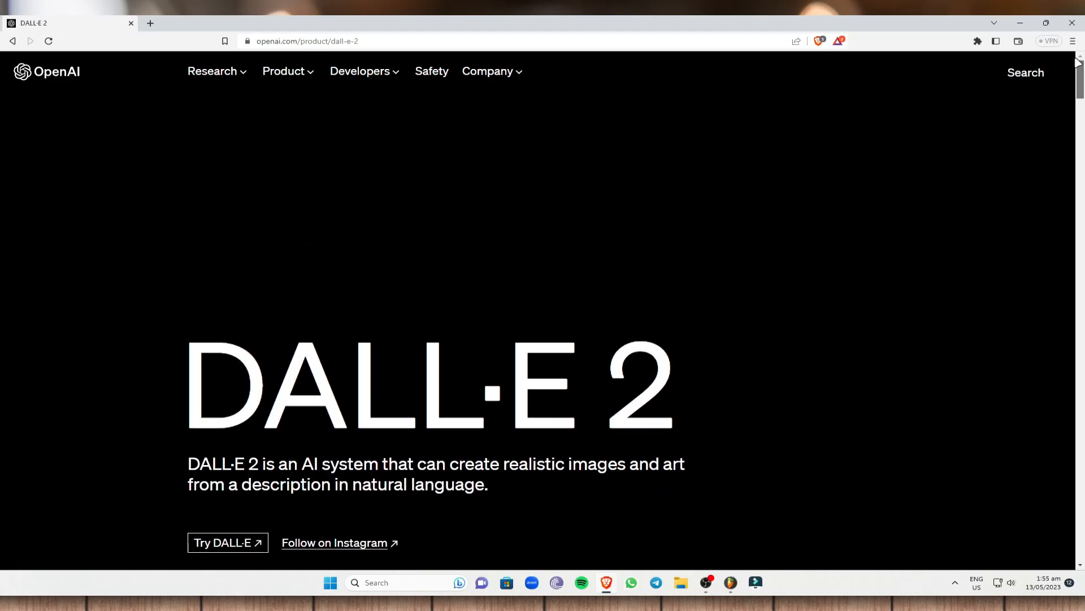
pyautogui.click(240, 489)
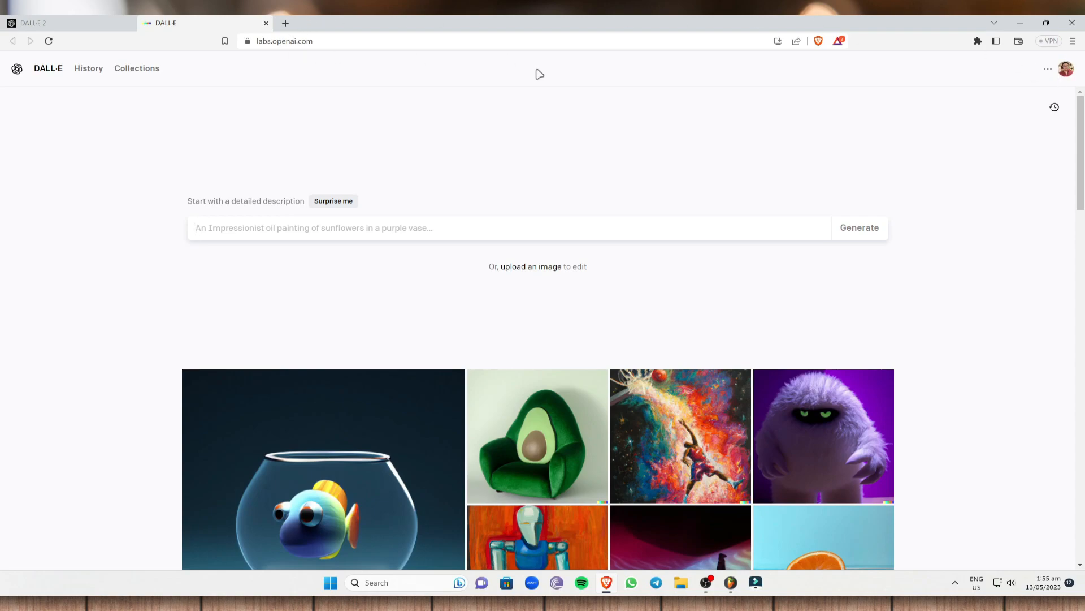
# Check the account's DALL·E credit balance and open the credit purchase dialog
pyautogui.click(1062, 74)
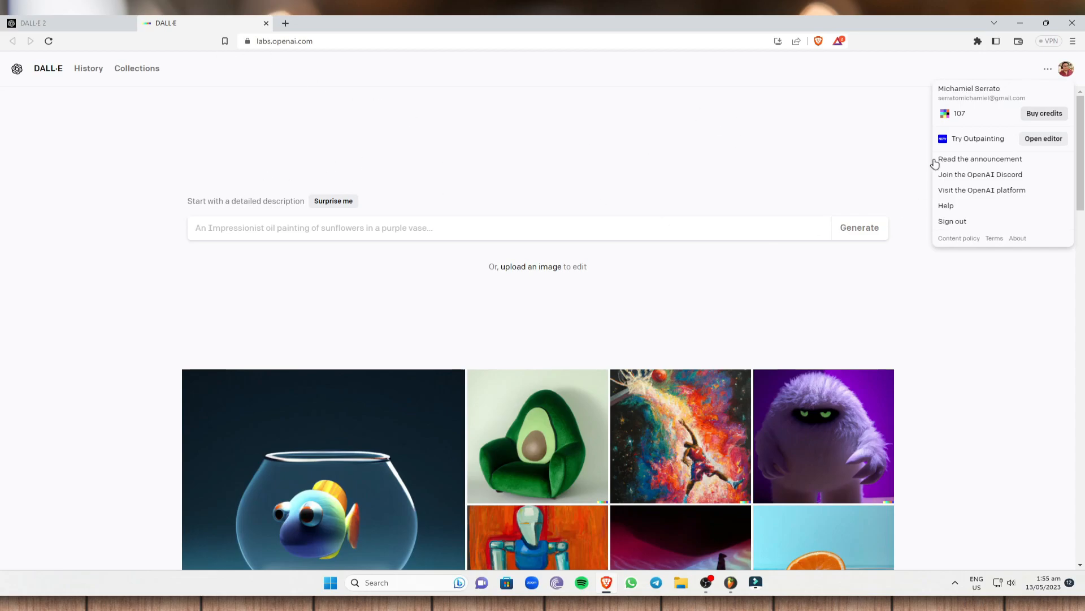
pyautogui.click(1065, 67)
pyautogui.click(1065, 65)
pyautogui.click(1040, 114)
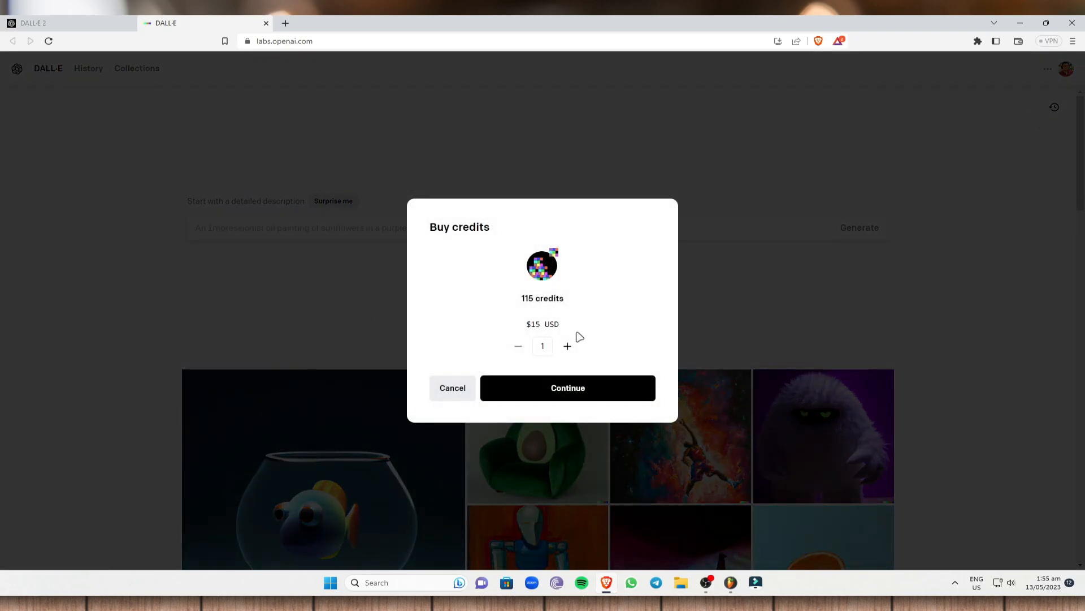
# Examine the credit amount and price of the purchase while raising the quantity to 3
pyautogui.tripleClick(527, 323)
pyautogui.moveTo(572, 299); pyautogui.dragTo(517, 303)
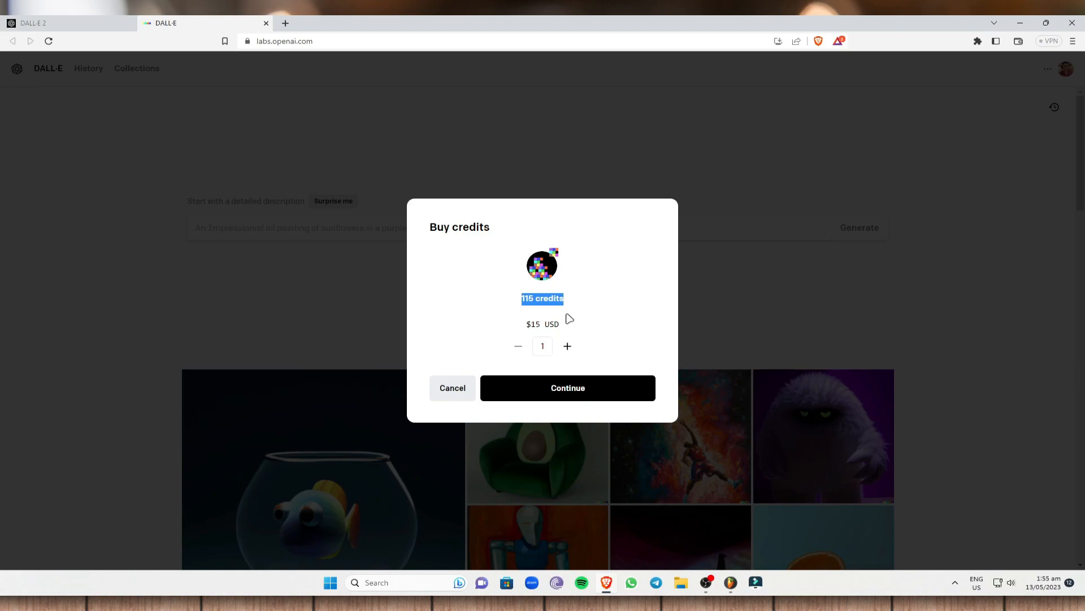
pyautogui.click(567, 346)
pyautogui.moveTo(522, 303); pyautogui.dragTo(591, 306)
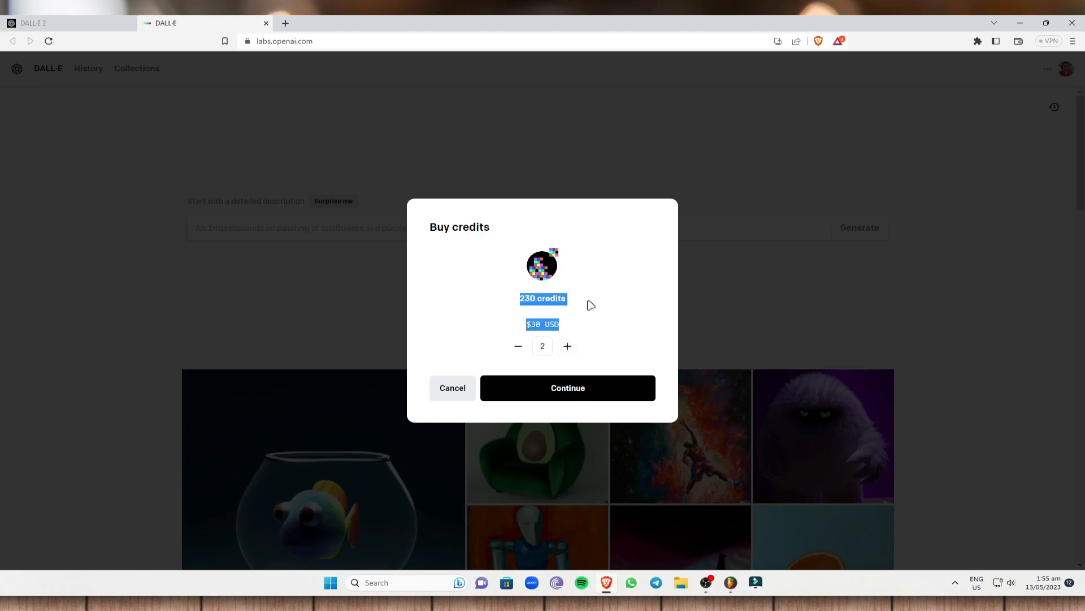
pyautogui.click(588, 304)
pyautogui.click(568, 346)
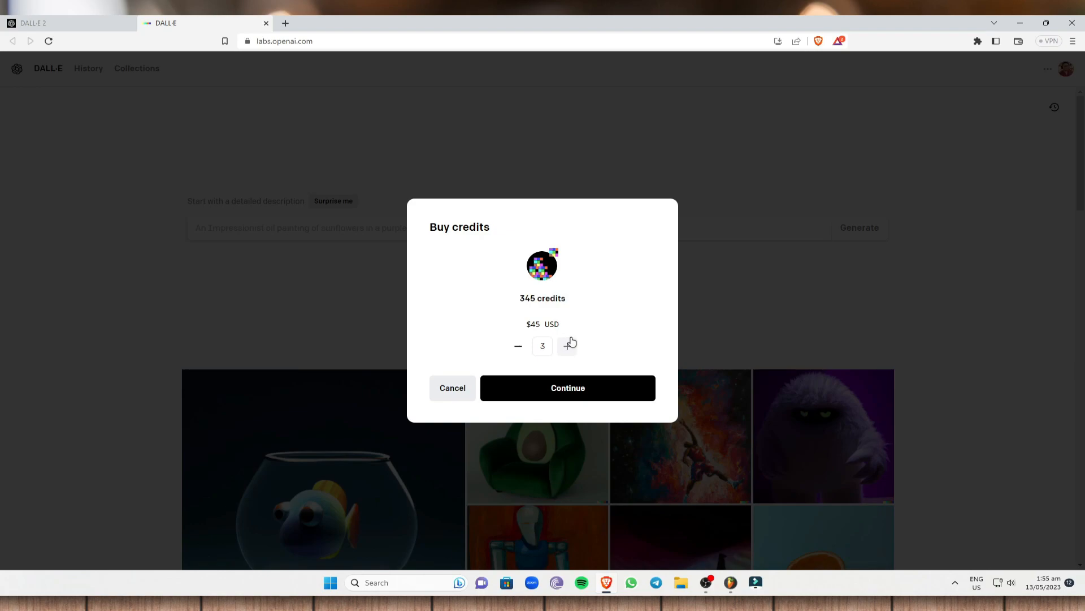
# Raise the credit purchase quantity to 12 and check its price and credit amount
pyautogui.moveTo(529, 325); pyautogui.dragTo(597, 327)
pyautogui.click(597, 327)
pyautogui.click(574, 345)
pyautogui.click(575, 346)
pyautogui.click(575, 346)
pyautogui.click(574, 346)
pyautogui.click(575, 345)
pyautogui.click(575, 346)
pyautogui.click(574, 346)
pyautogui.click(574, 346)
pyautogui.click(575, 346)
pyautogui.moveTo(566, 327); pyautogui.dragTo(568, 300)
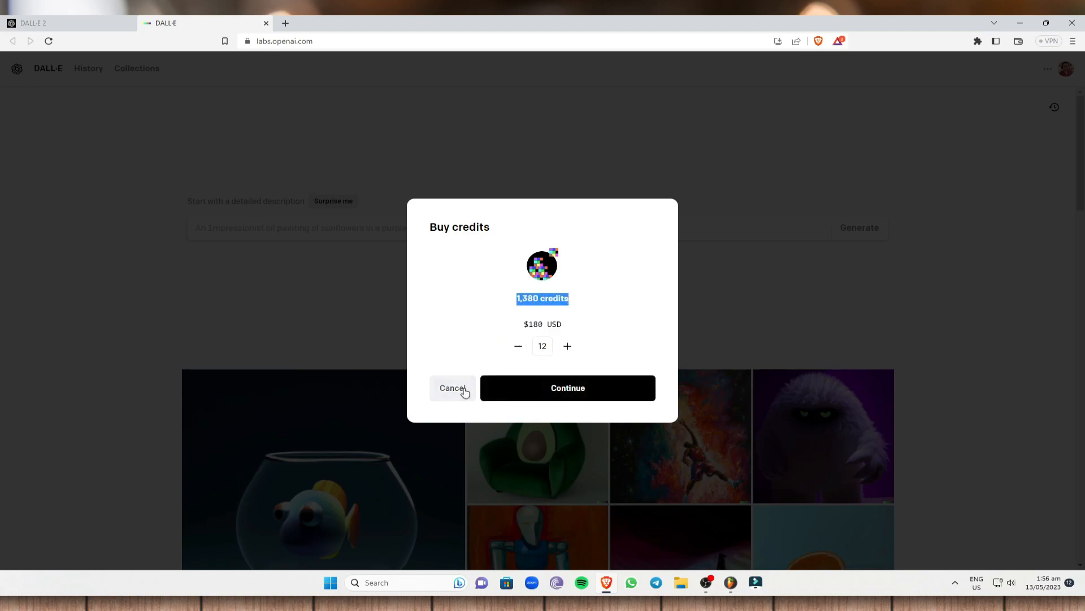
# Lower the quantity to 1, review that package's price and credits, and cancel the purchase
pyautogui.doubleClick(518, 346)
pyautogui.click(518, 345)
pyautogui.doubleClick(517, 346)
pyautogui.click(518, 346)
pyautogui.doubleClick(518, 346)
pyautogui.click(518, 346)
pyautogui.doubleClick(517, 346)
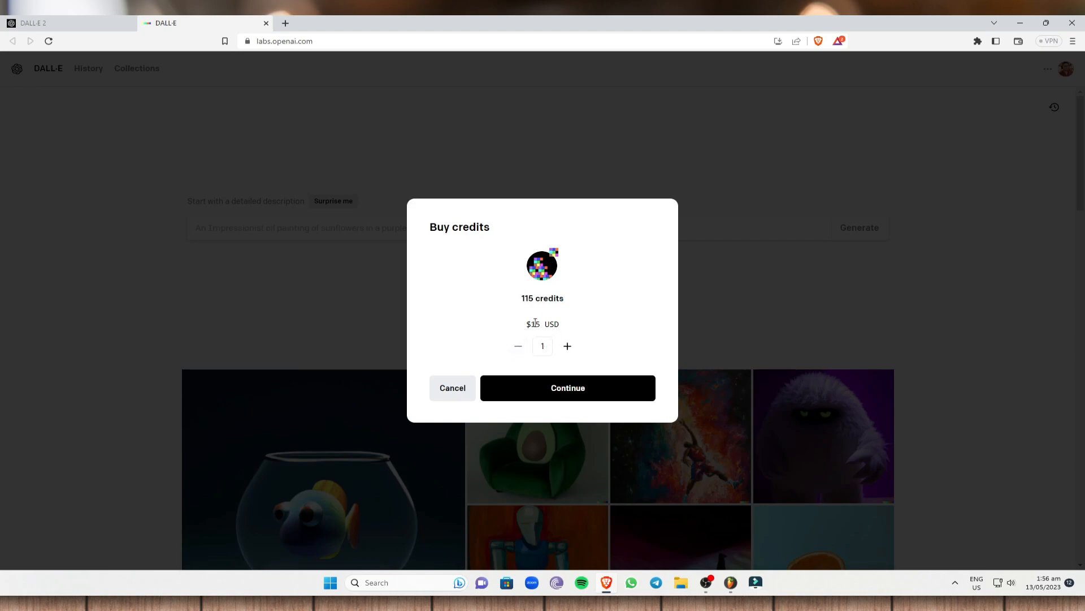
pyautogui.moveTo(528, 323); pyautogui.dragTo(495, 362)
pyautogui.moveTo(564, 298); pyautogui.dragTo(515, 300)
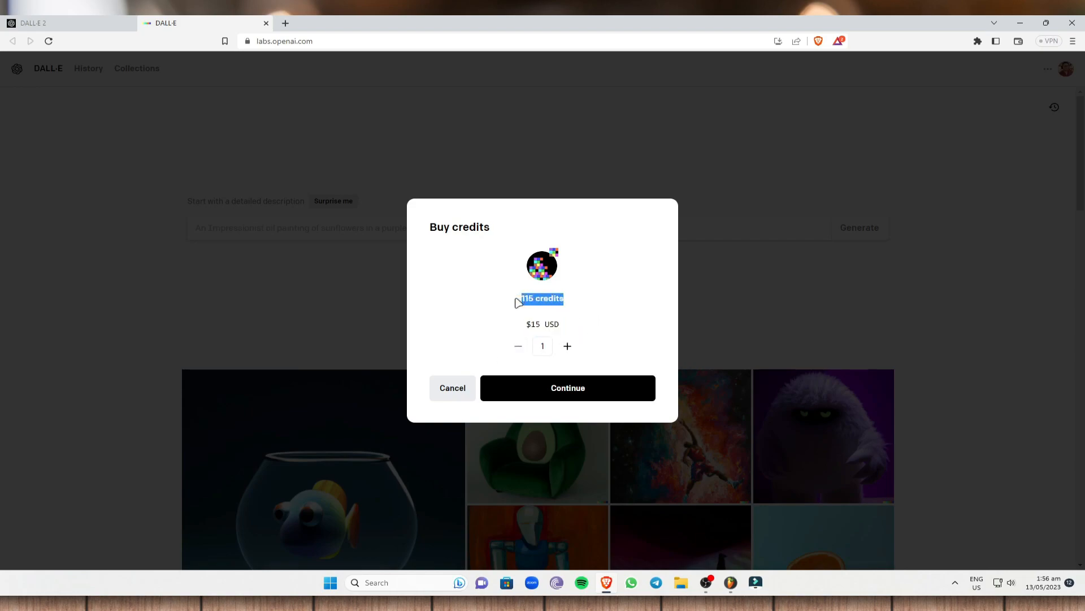
pyautogui.click(465, 387)
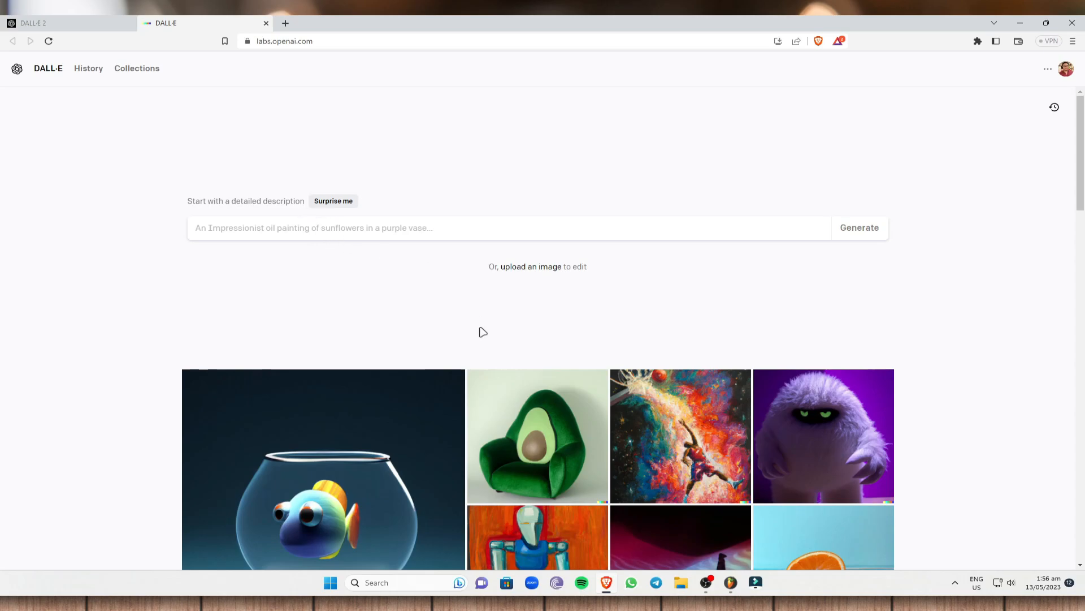
# Generate images from the prompt "a classical painting of a person playing a guitar at night"
pyautogui.scroll(-2, 438, 351)
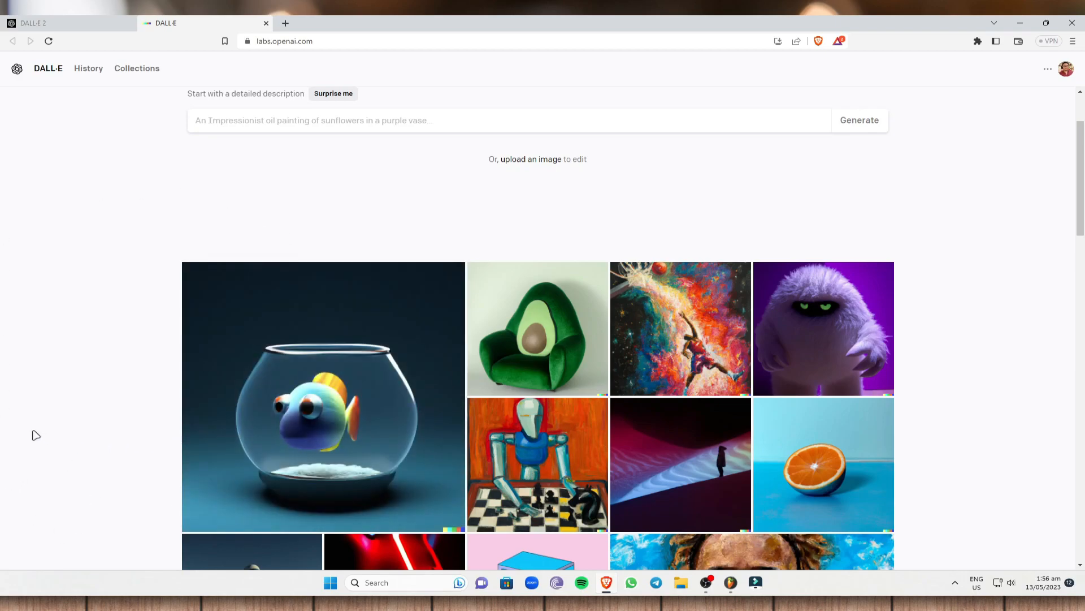
pyautogui.scroll(-3, 582, 267)
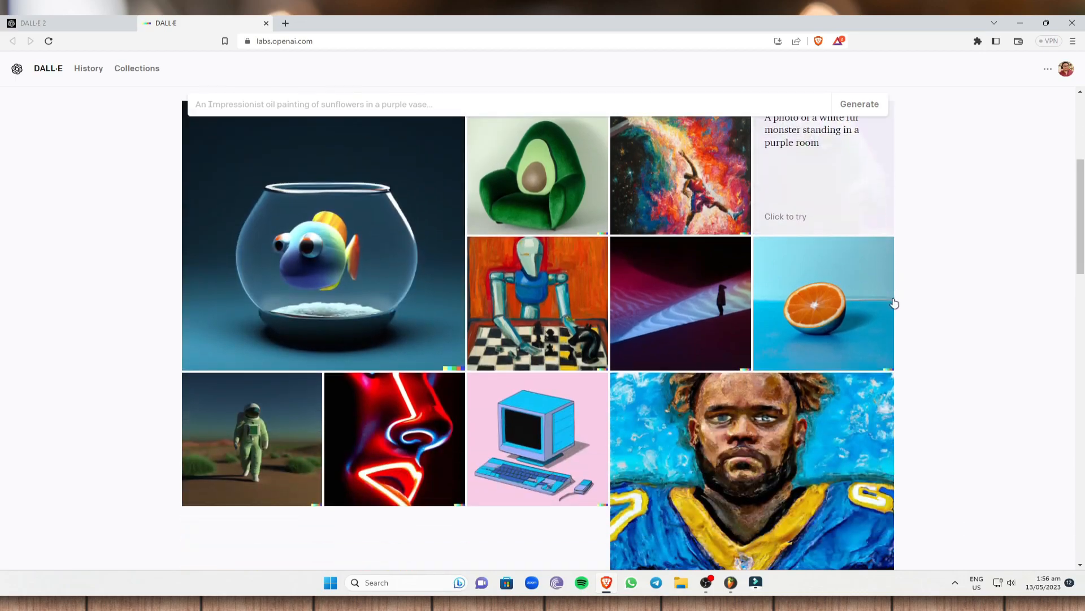
pyautogui.scroll(5, 279, 325)
pyautogui.click(328, 237)
pyautogui.write('a person p')
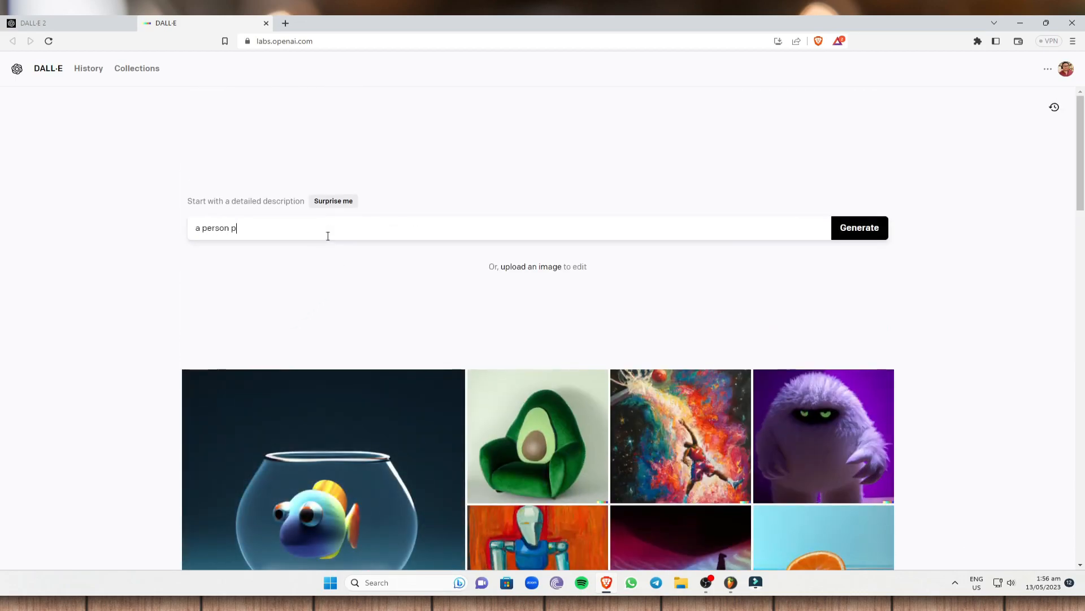
pyautogui.write(' classical painting of')
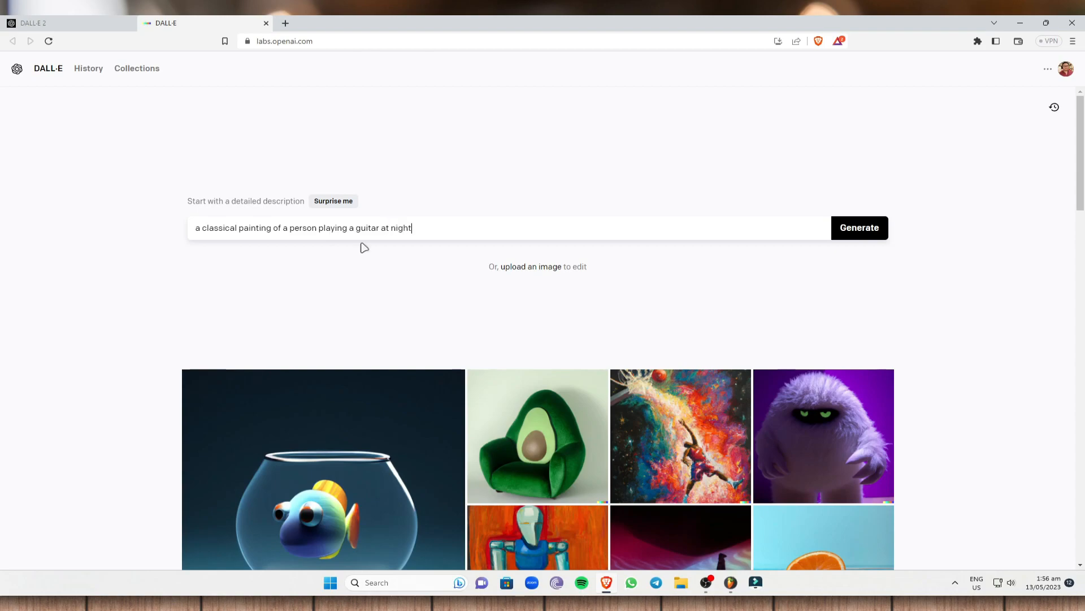
pyautogui.moveTo(492, 231)
pyautogui.mouseDown()
pyautogui.moveTo(165, 235)
pyautogui.moveTo(241, 228)
pyautogui.moveTo(146, 225)
pyautogui.mouseUp()
pyautogui.click(868, 237)
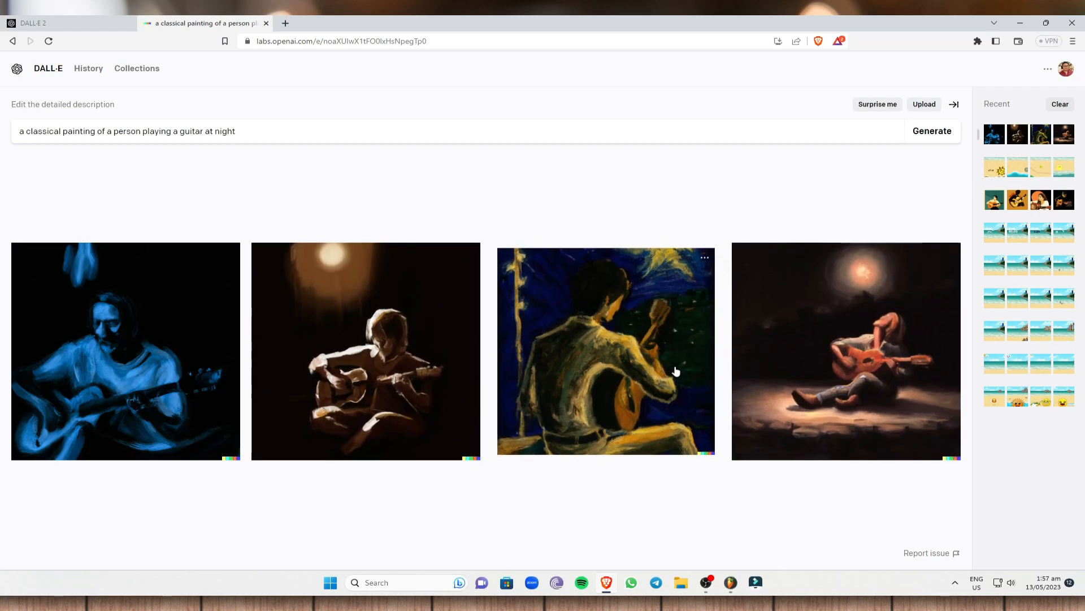
# Compare the generated guitar paintings with their prompt and show the quick actions for the second painting
pyautogui.moveTo(22, 132); pyautogui.dragTo(236, 133)
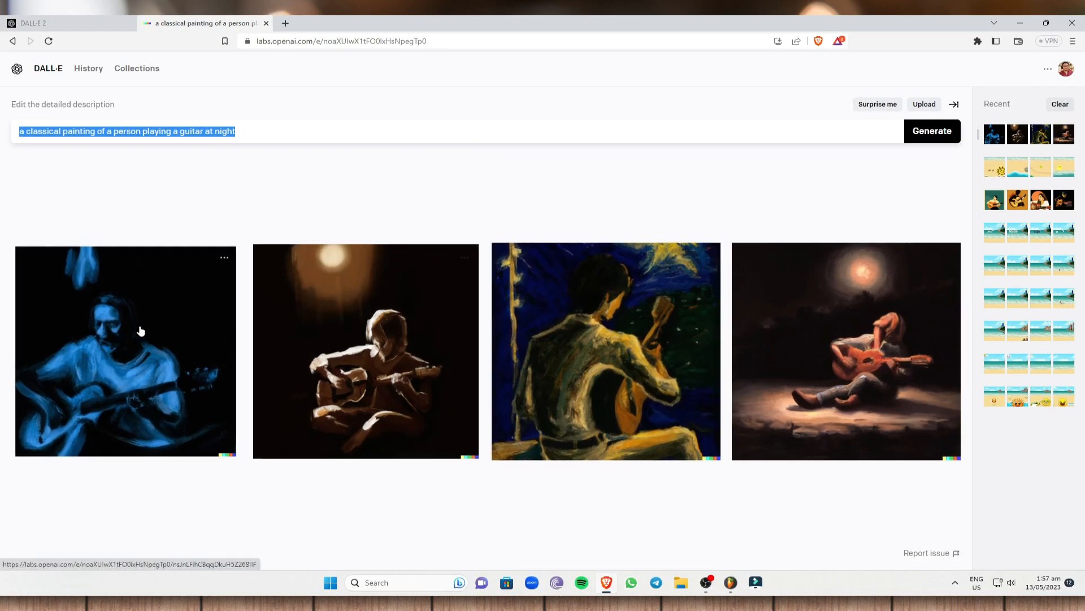
pyautogui.click(464, 259)
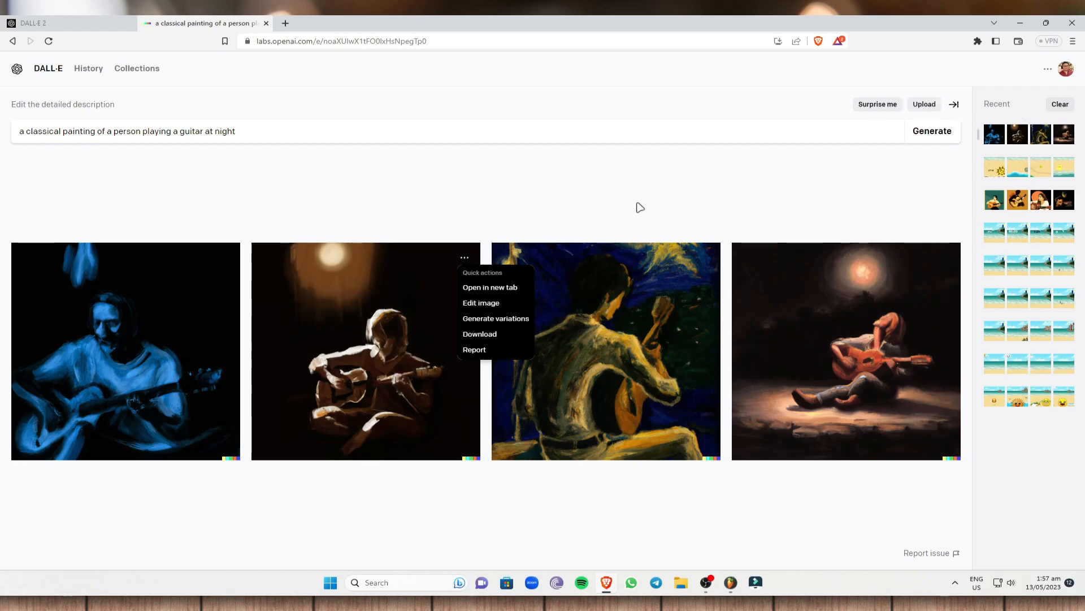
# Upload beach.jpg with the proposed square crop and open it for editing
pyautogui.click(928, 105)
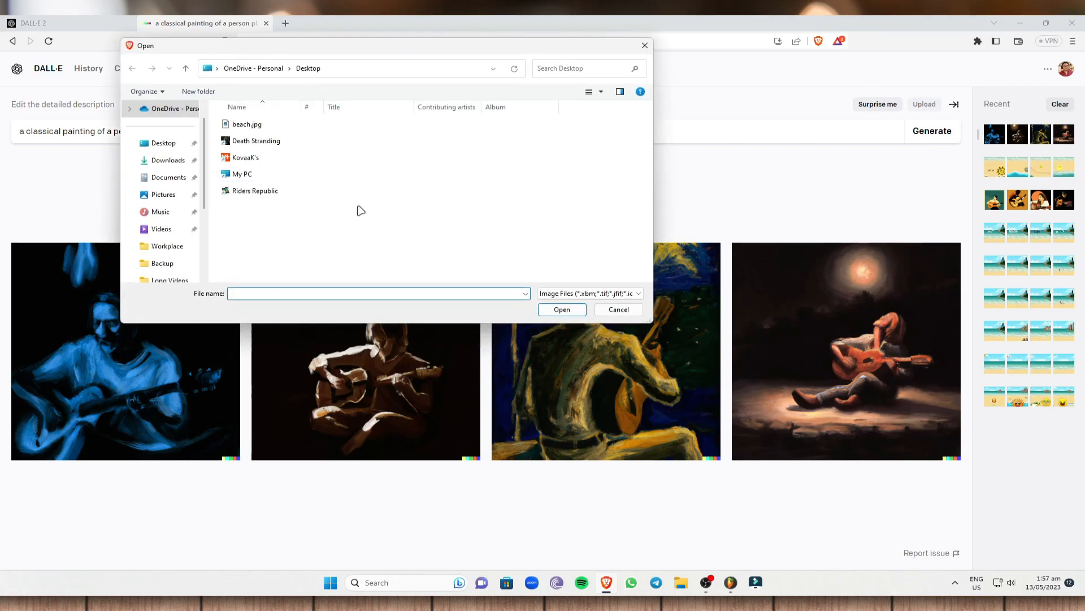
pyautogui.click(266, 130)
pyautogui.click(562, 309)
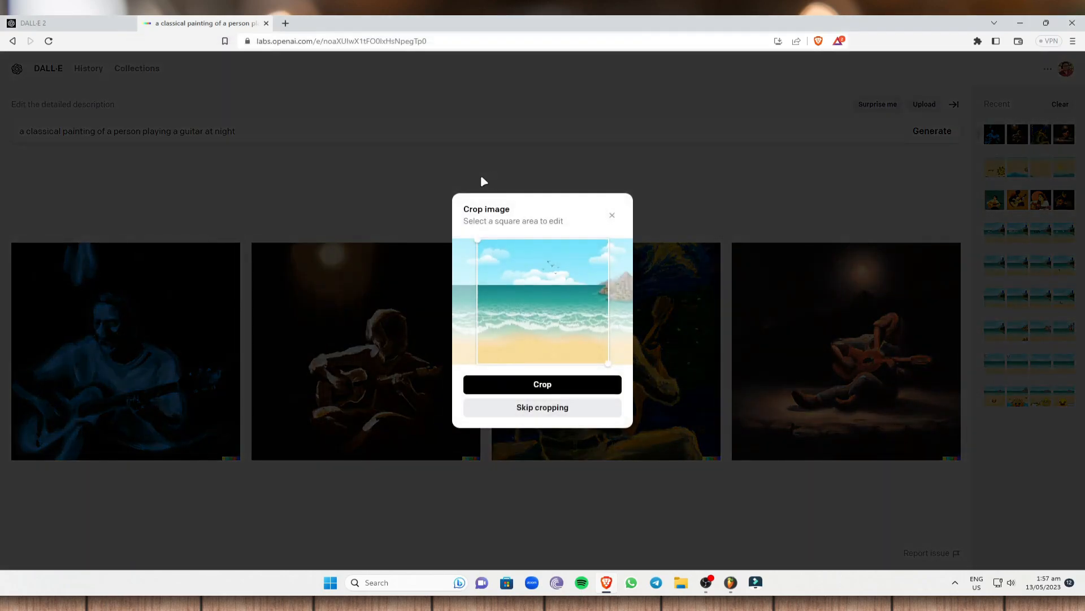
pyautogui.click(543, 384)
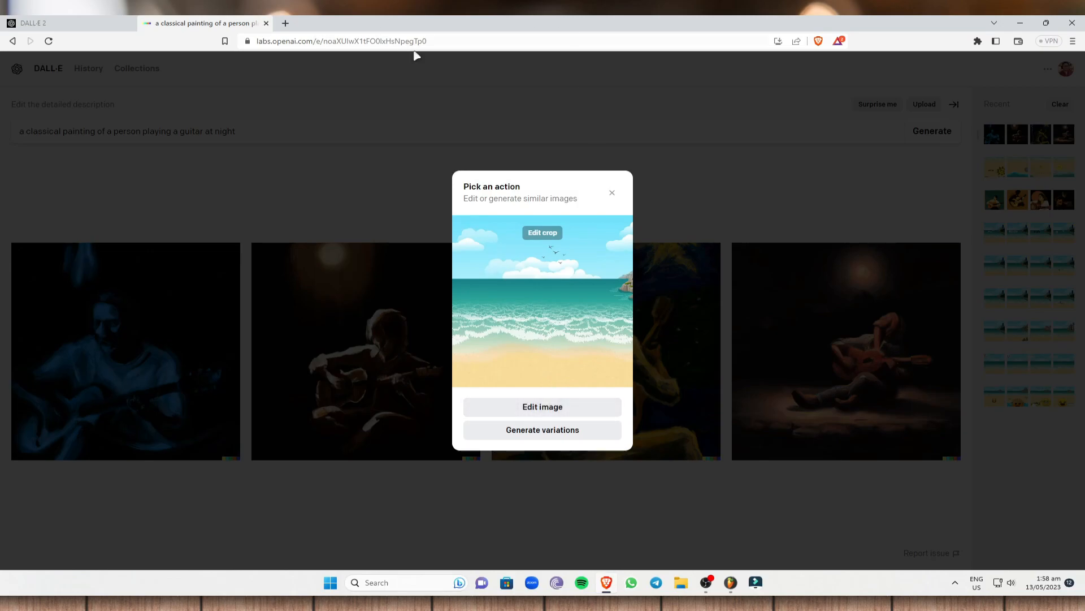
pyautogui.click(537, 408)
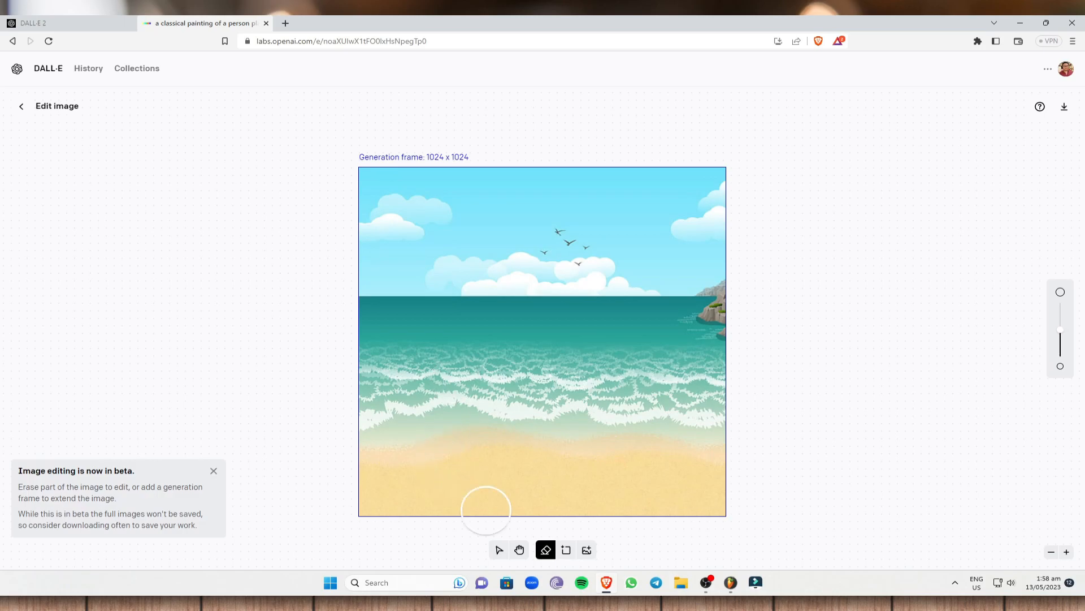
# Try the generation frame tool on the beach image, and open the image upload dialog and cancel it
pyautogui.click(566, 551)
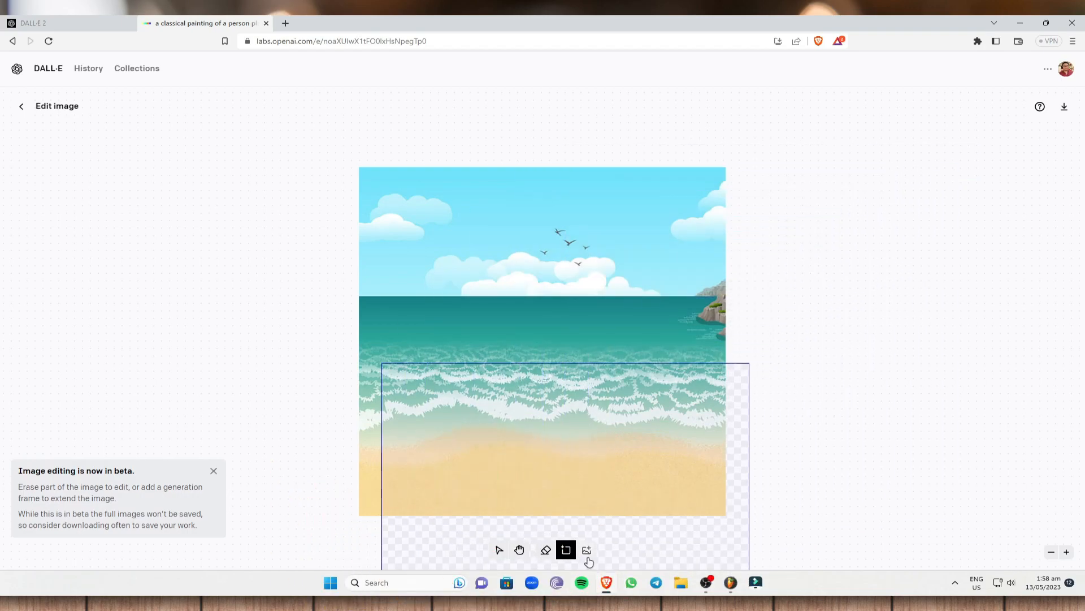
pyautogui.click(556, 353)
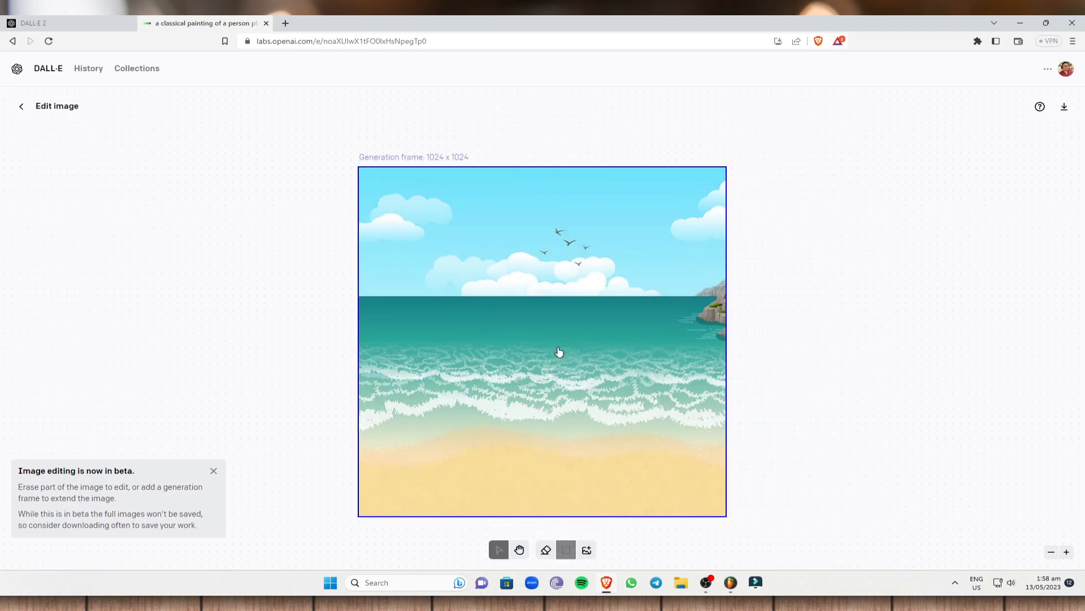
pyautogui.click(588, 549)
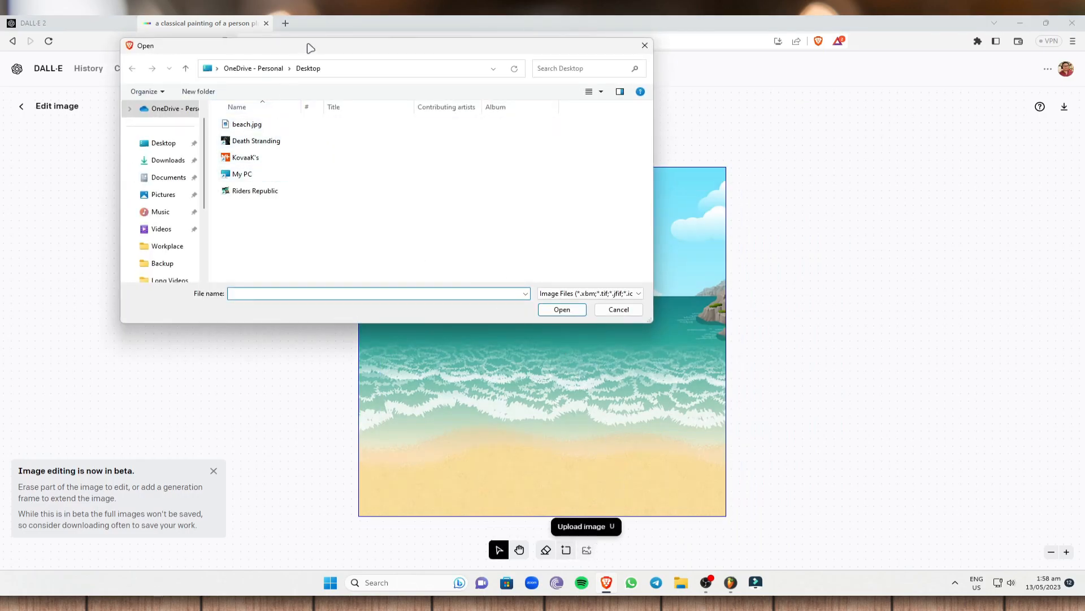
pyautogui.moveTo(310, 48); pyautogui.dragTo(236, 56)
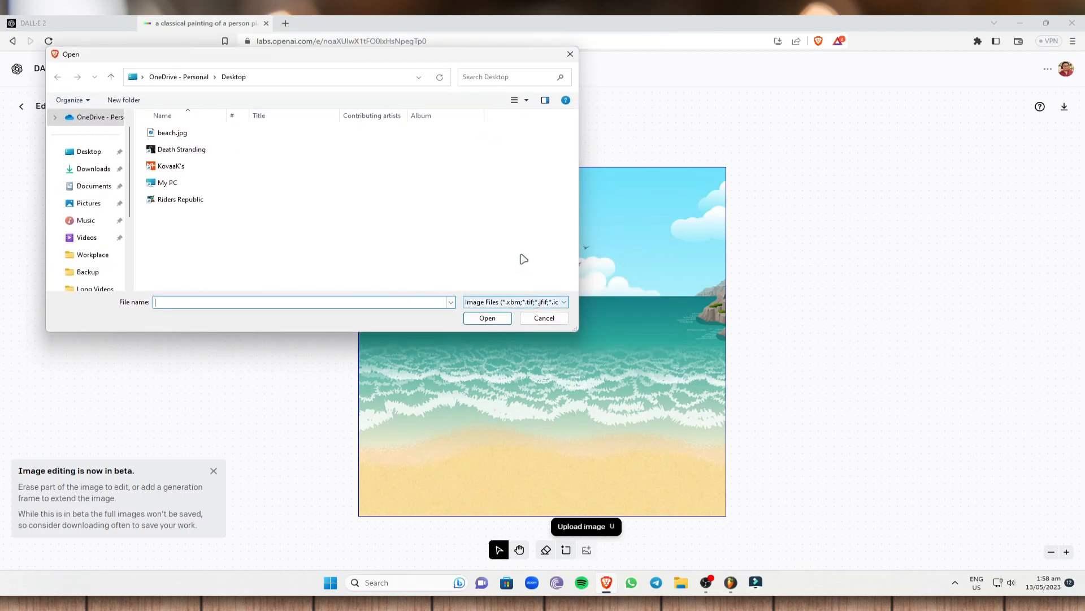
pyautogui.click(548, 318)
# Try out the pan tool on the beach canvas and switch to the Select tool
pyautogui.click(519, 550)
pyautogui.moveTo(544, 421); pyautogui.dragTo(574, 410)
pyautogui.moveTo(581, 316); pyautogui.dragTo(470, 281)
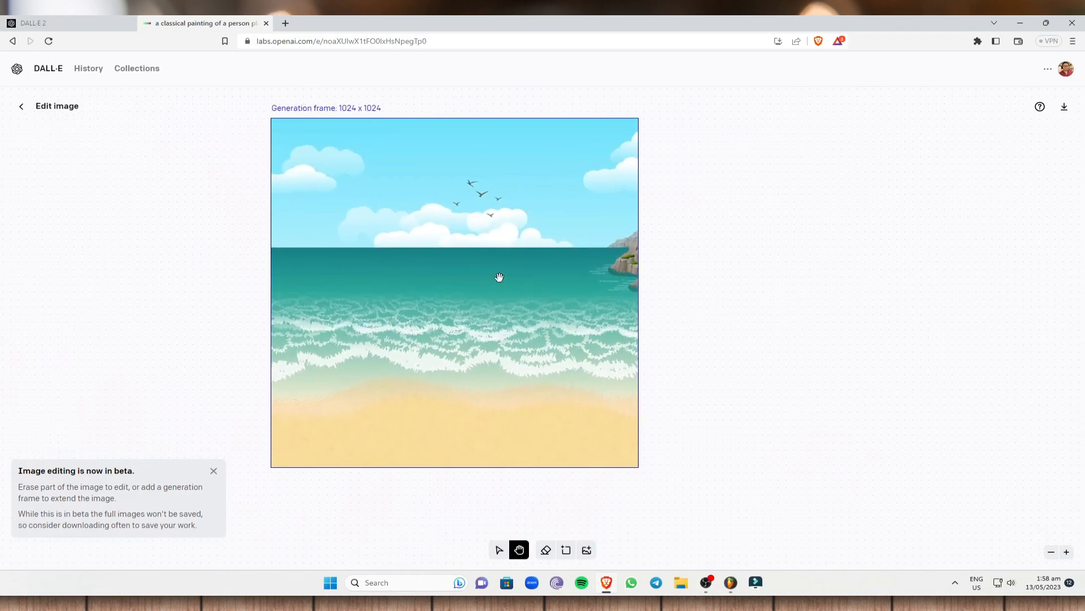
pyautogui.moveTo(400, 355); pyautogui.dragTo(490, 378)
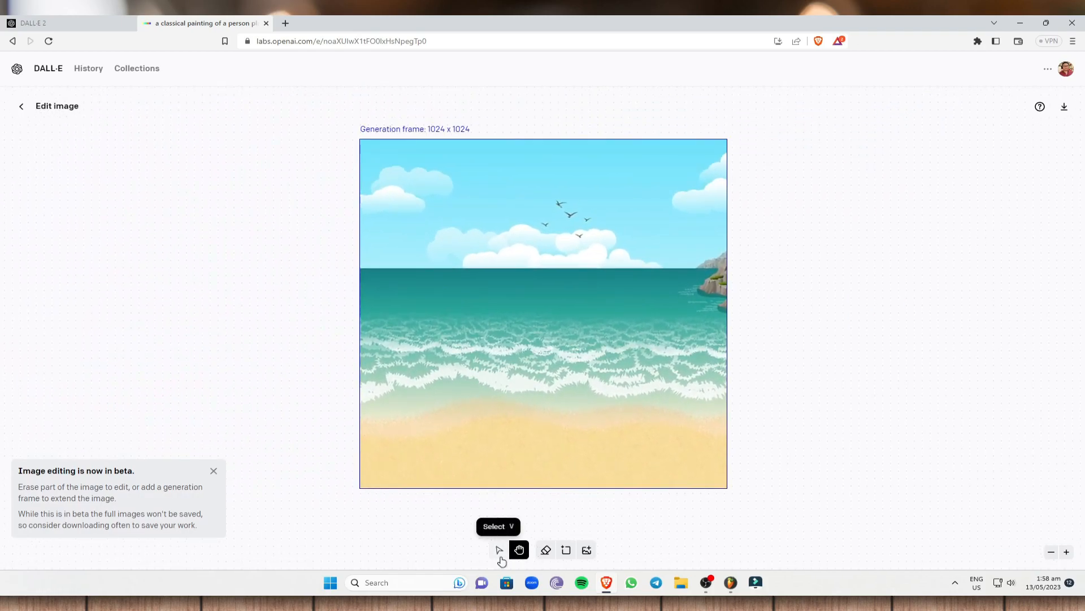
pyautogui.click(500, 552)
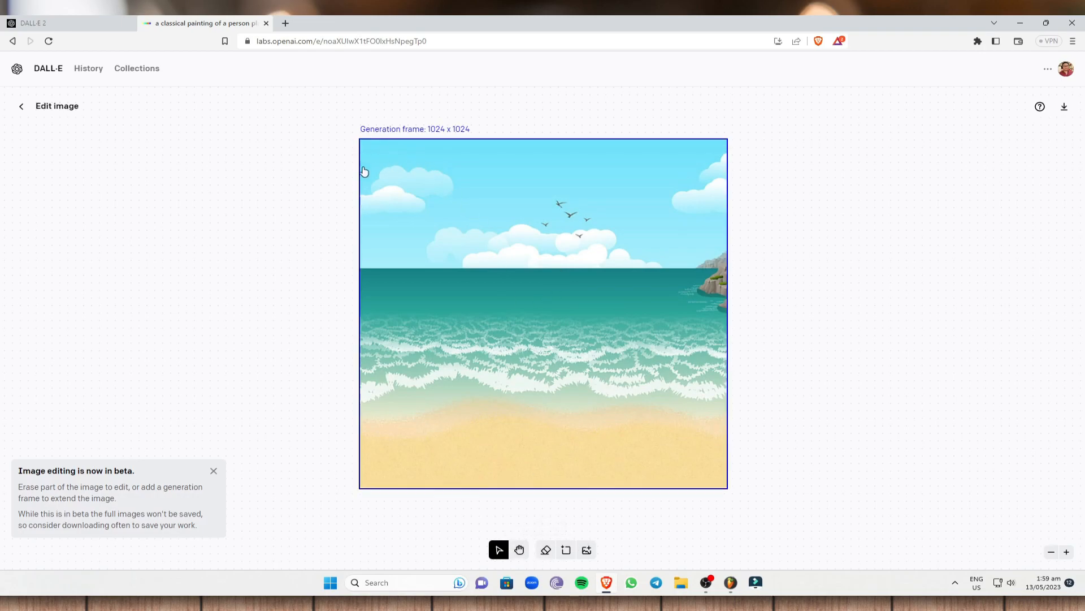
# Erase the upper-left corner of the sky and generate "a sun that is smiling and looking down at the beach" there
pyautogui.click(546, 554)
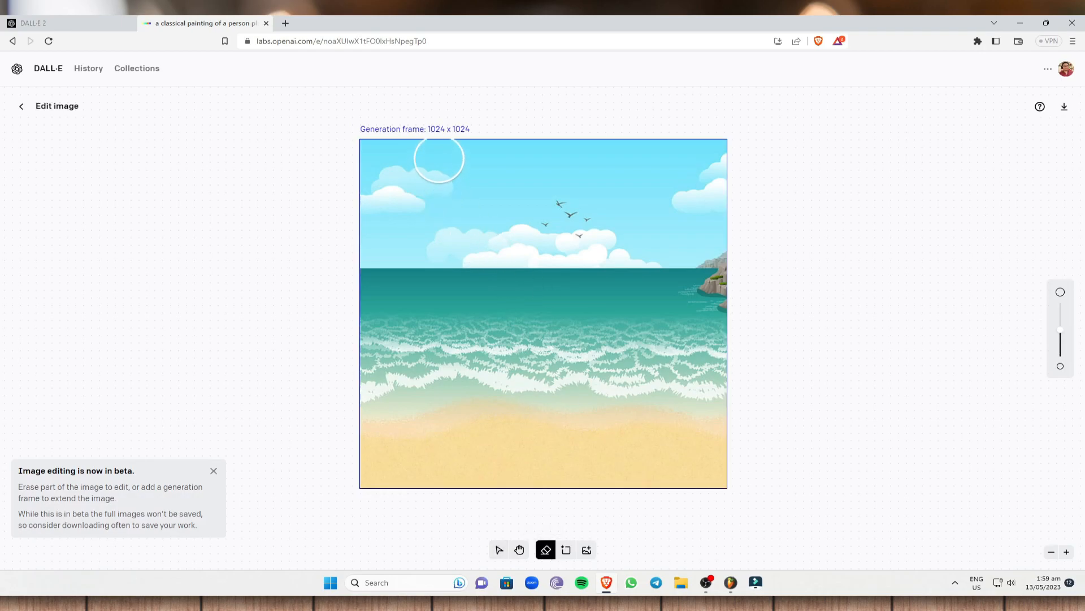
pyautogui.moveTo(433, 158)
pyautogui.mouseDown()
pyautogui.moveTo(367, 164)
pyautogui.moveTo(380, 194)
pyautogui.moveTo(443, 175)
pyautogui.moveTo(455, 155)
pyautogui.moveTo(433, 177)
pyautogui.moveTo(374, 198)
pyautogui.moveTo(432, 186)
pyautogui.moveTo(461, 158)
pyautogui.mouseUp()
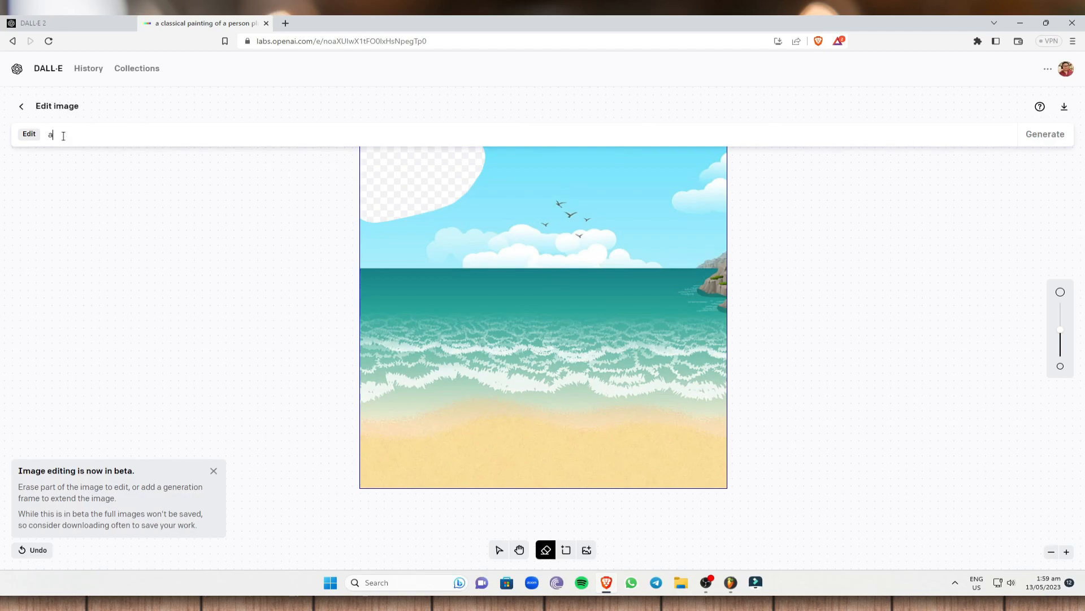
pyautogui.write('a s')
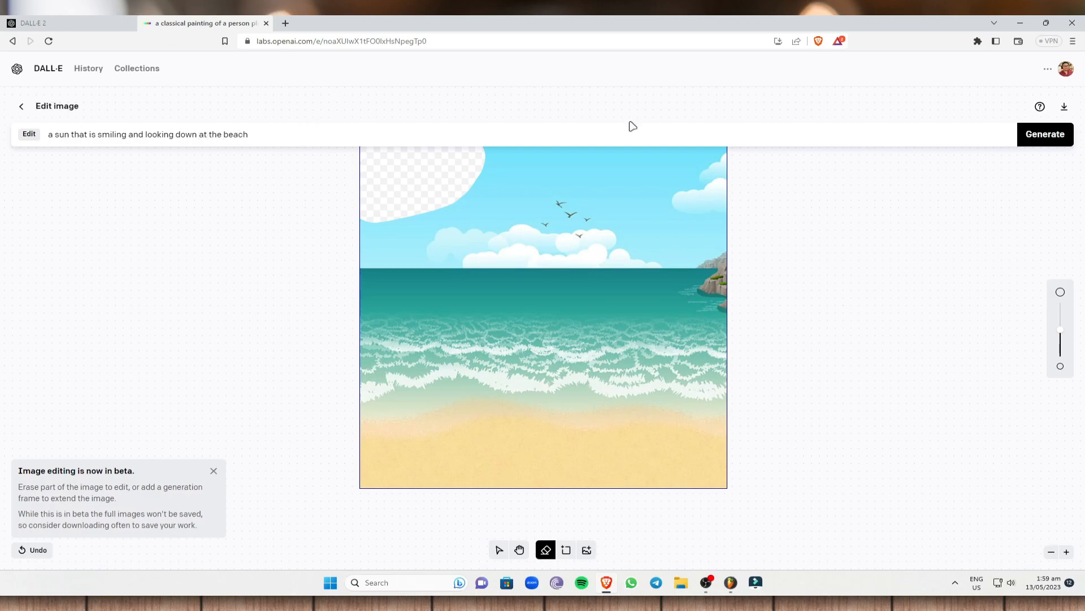
pyautogui.click(1043, 133)
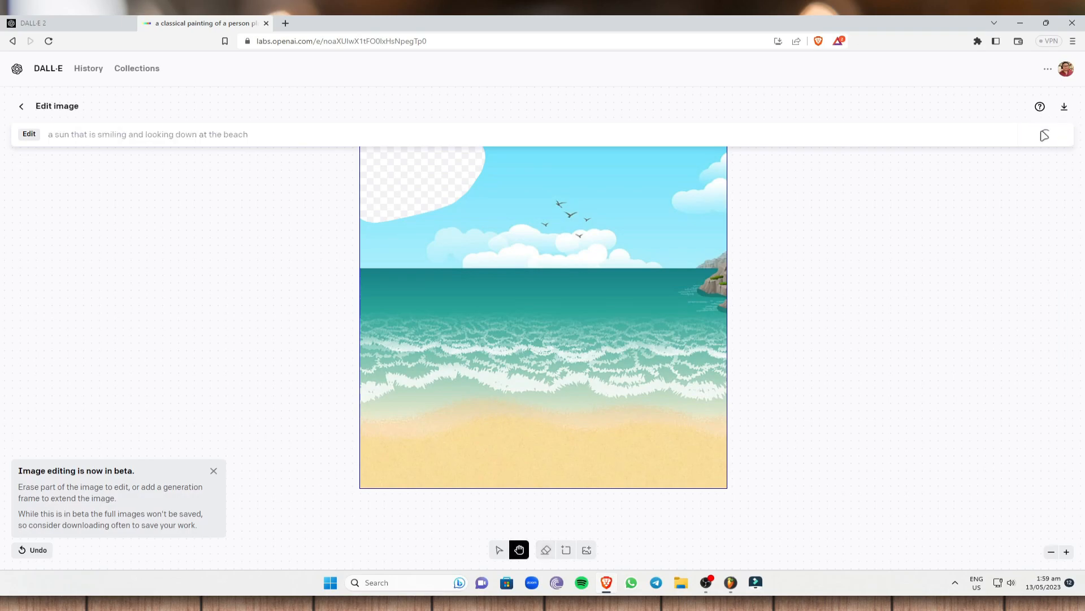
pyautogui.scroll(1, 655, 297)
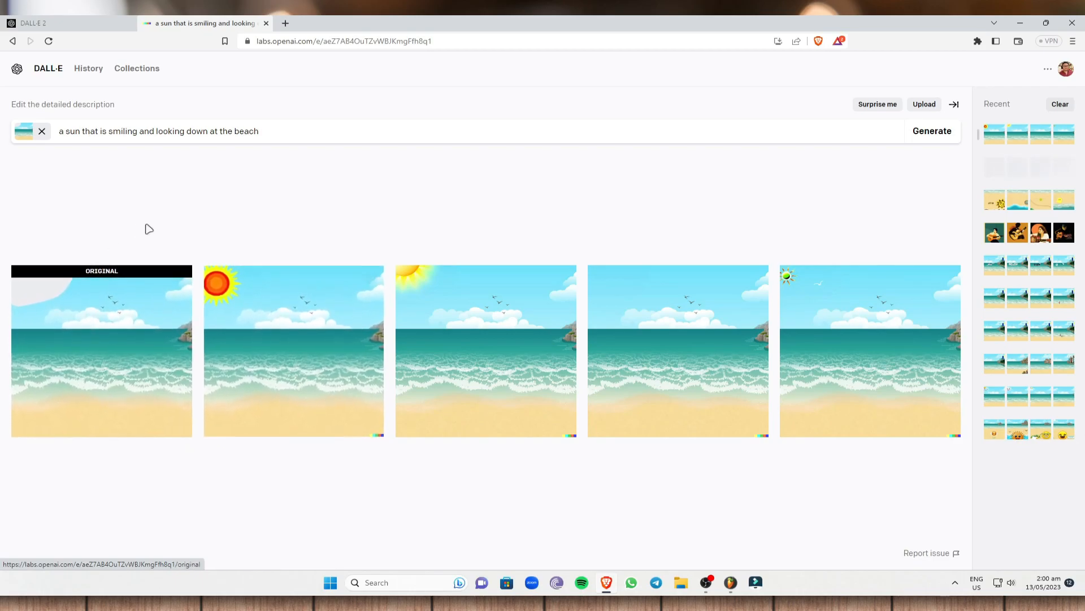
# Review the sun prompt and open the result with the partial yellow sun in the corner for editing
pyautogui.doubleClick(257, 132)
pyautogui.moveTo(216, 132); pyautogui.dragTo(60, 136)
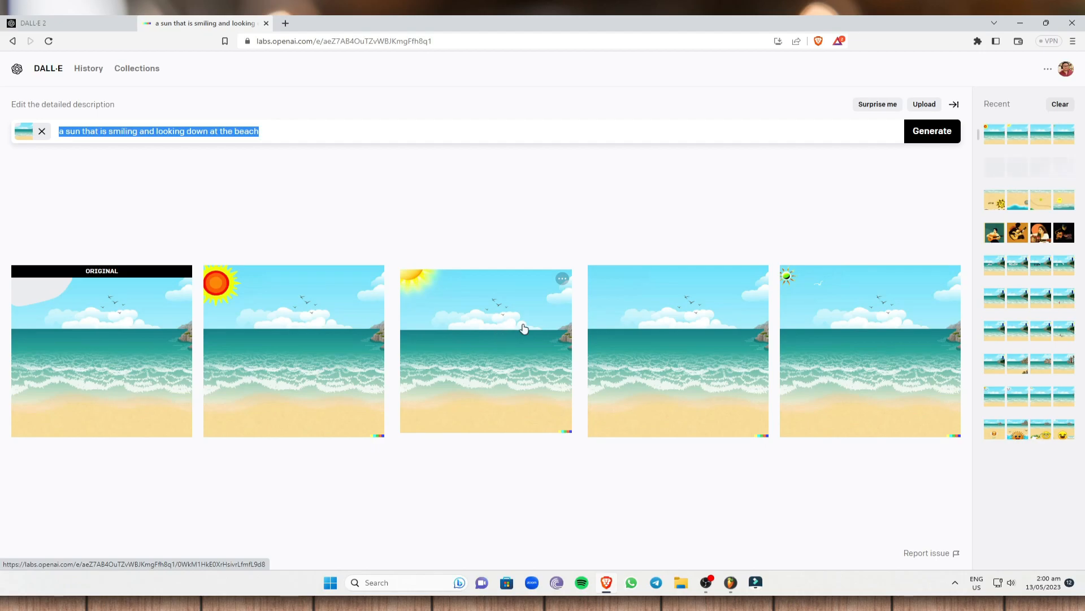
pyautogui.click(562, 279)
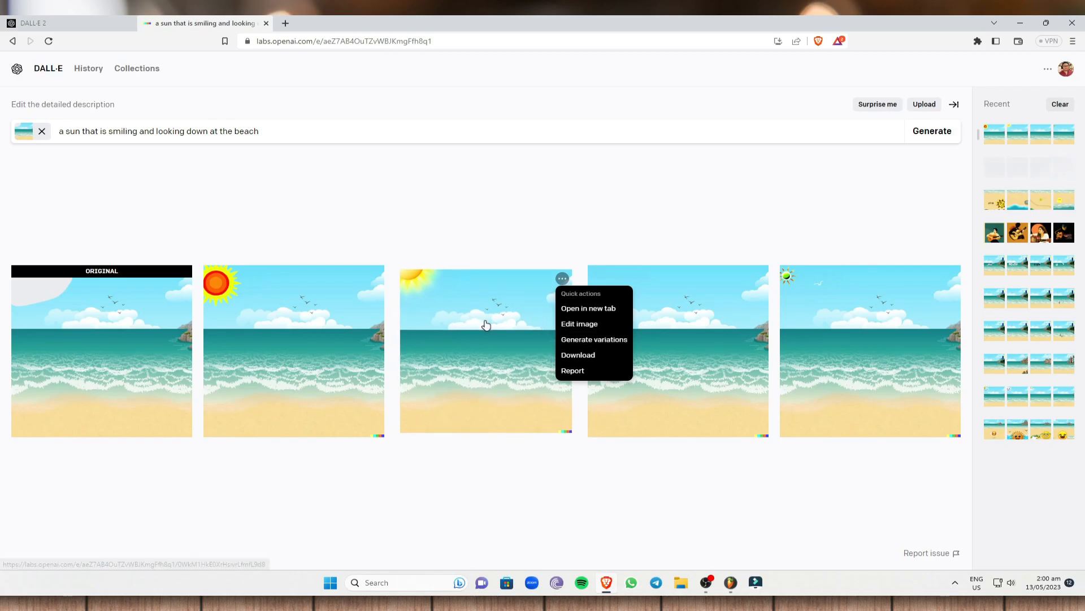
pyautogui.click(580, 323)
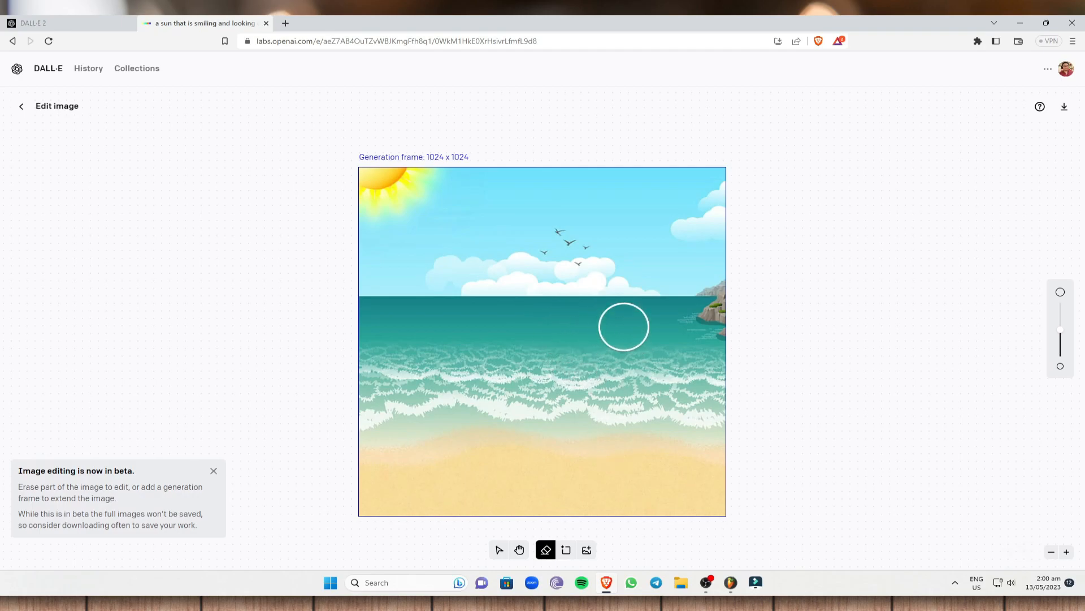
# Erase a wide patch of sea just below the horizon and generate "a sailboat with a person sailing on it"
pyautogui.moveTo(624, 327)
pyautogui.mouseDown()
pyautogui.moveTo(508, 319)
pyautogui.moveTo(585, 326)
pyautogui.moveTo(484, 329)
pyautogui.moveTo(608, 353)
pyautogui.mouseUp()
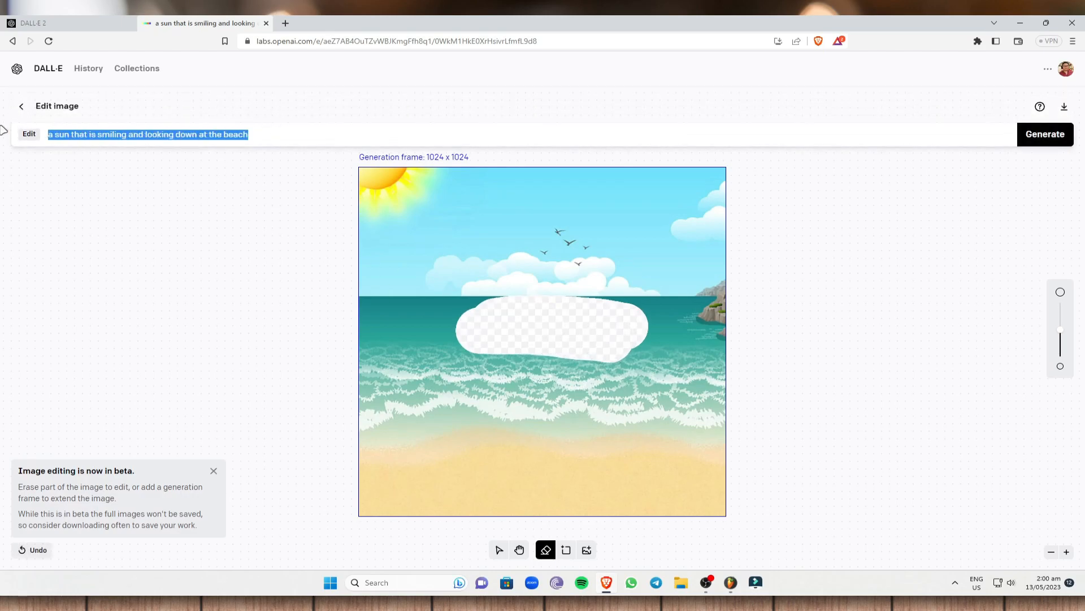
pyautogui.write('a')
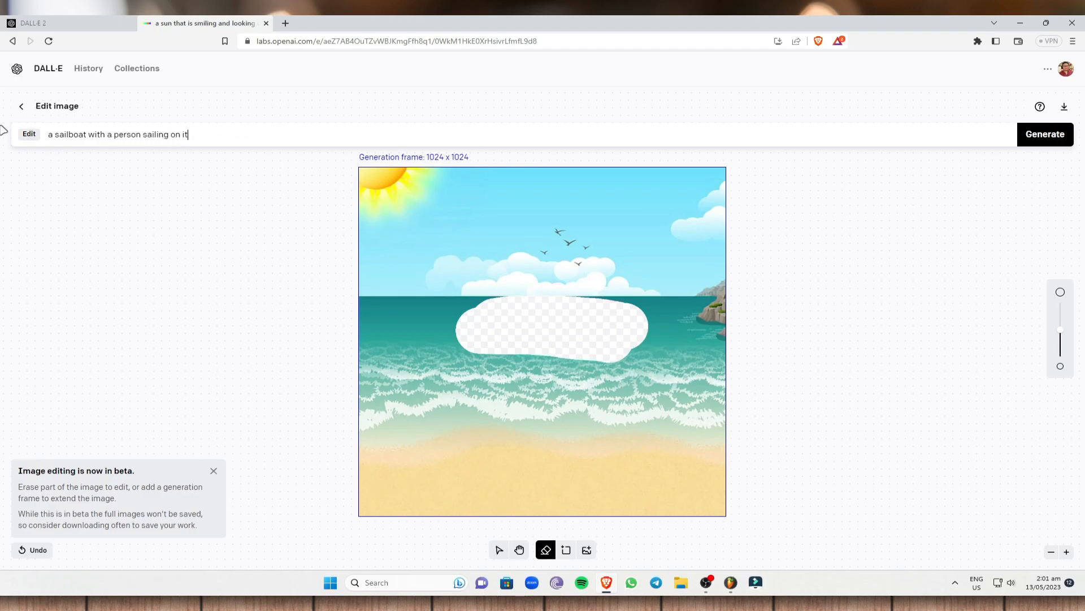
pyautogui.click(1061, 135)
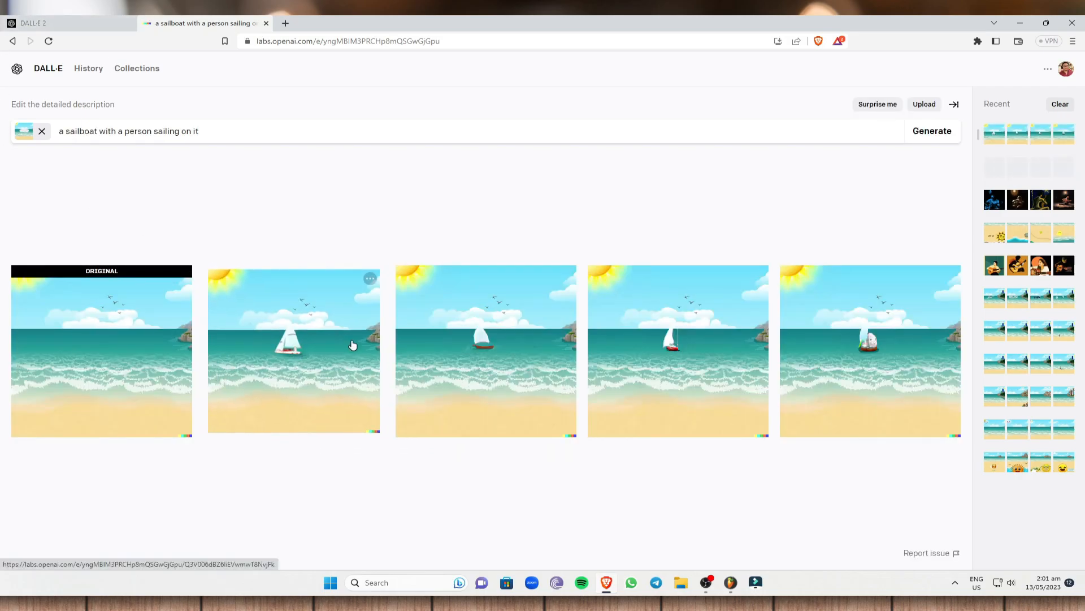
# Review the sailboat prompt and open the first generated sailboat image at full size
pyautogui.tripleClick(201, 139)
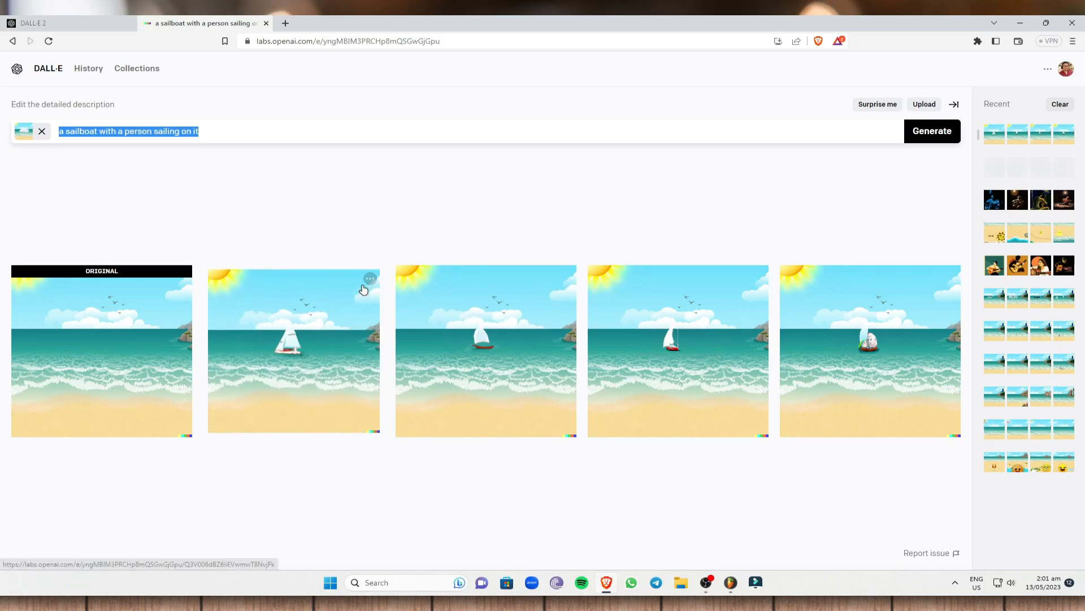
pyautogui.click(341, 312)
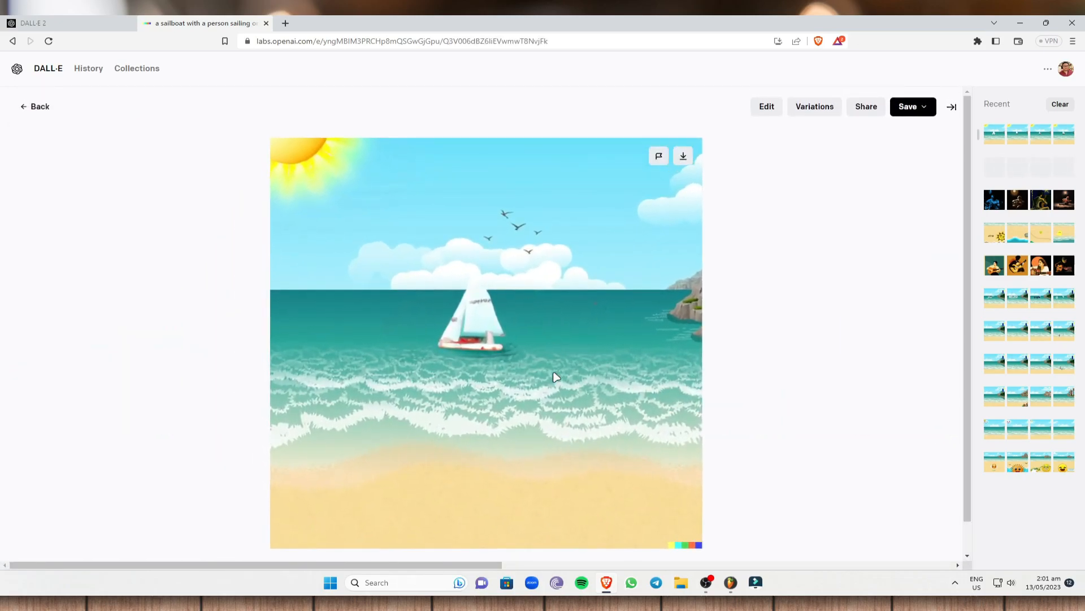
# Open the sailboat image for editing and add a 1024 x 1024 generation frame overlapping its right side, level with the image's top edge
pyautogui.click(767, 108)
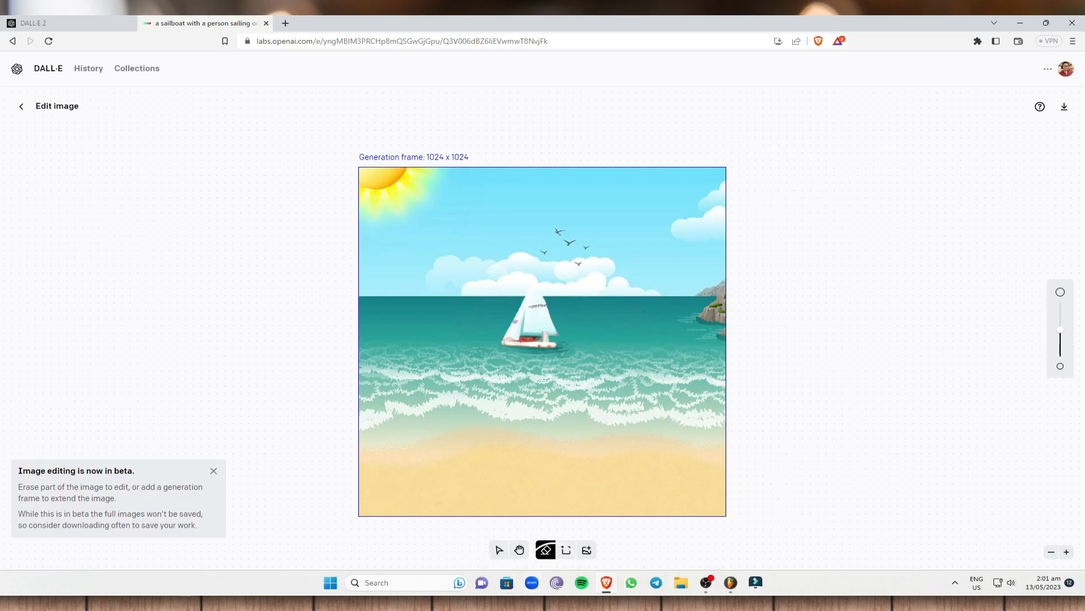
pyautogui.click(566, 553)
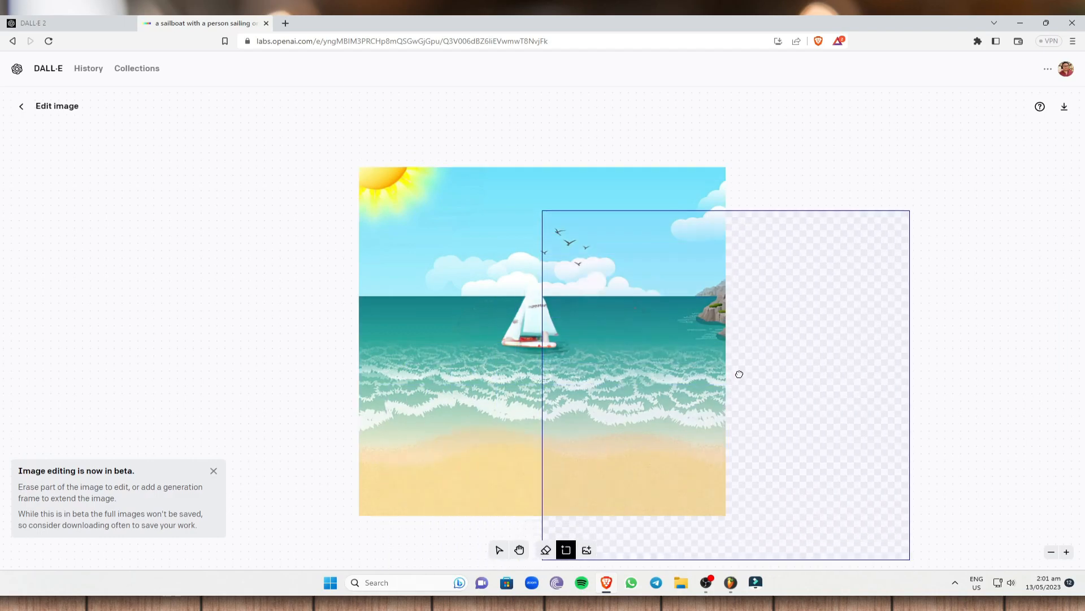
pyautogui.click(751, 338)
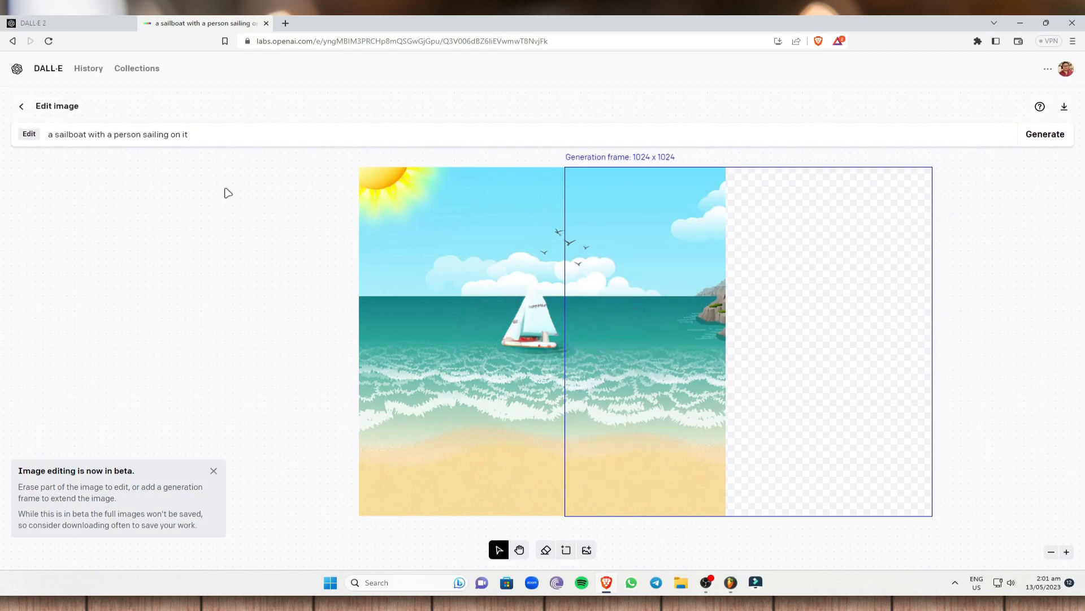
# Replace the prompt with "a view of a city with a lot of people", generate the extension and accept the first result
pyautogui.moveTo(217, 129); pyautogui.dragTo(13, 135)
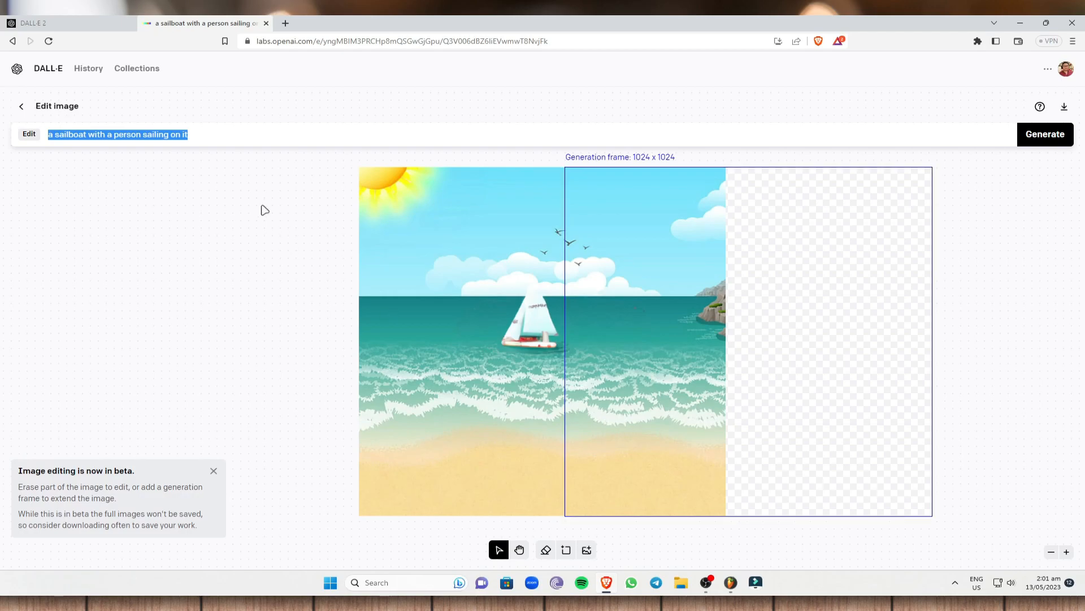
pyautogui.press('BackSpace')
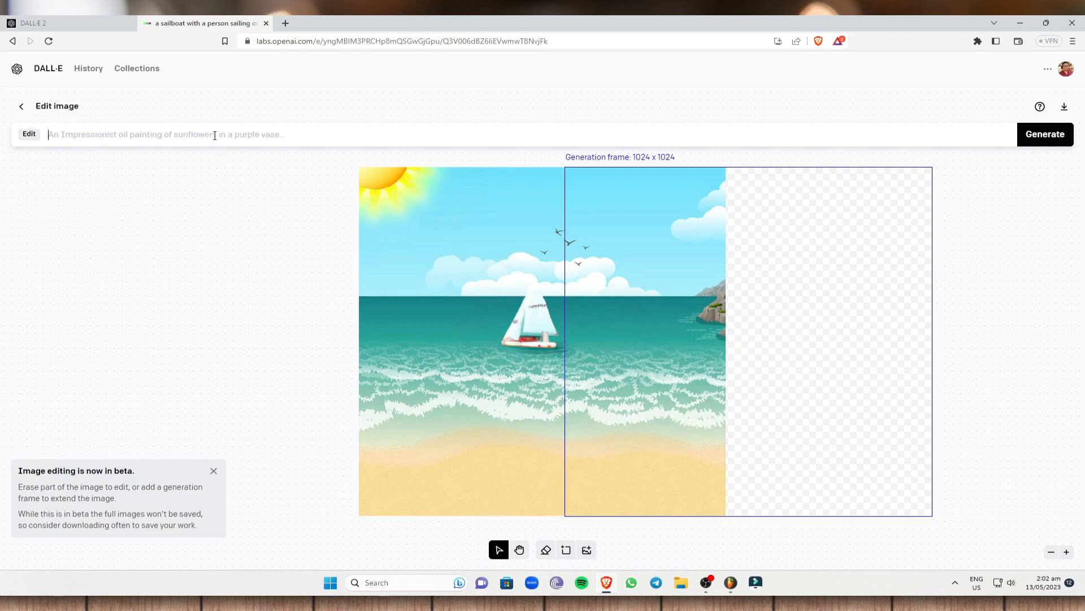
pyautogui.write('a view of a city with a lot of people')
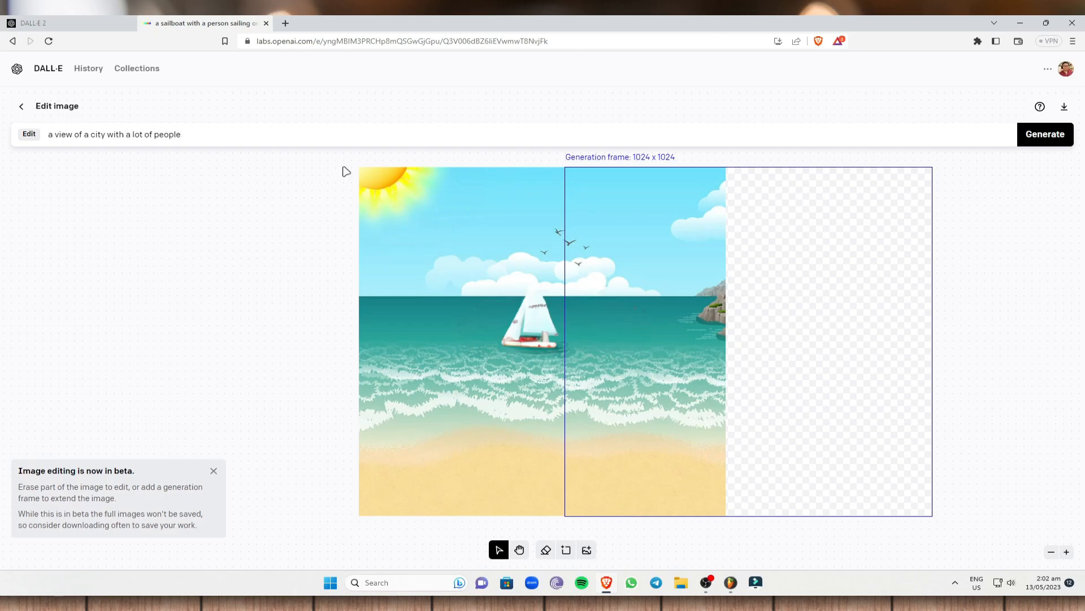
pyautogui.click(1055, 140)
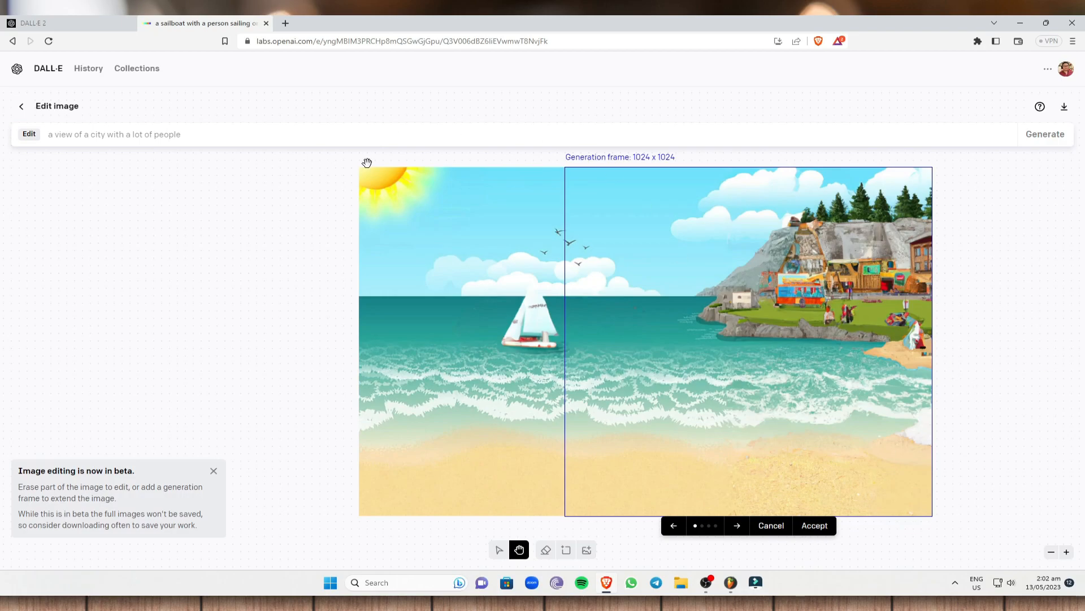
pyautogui.click(818, 527)
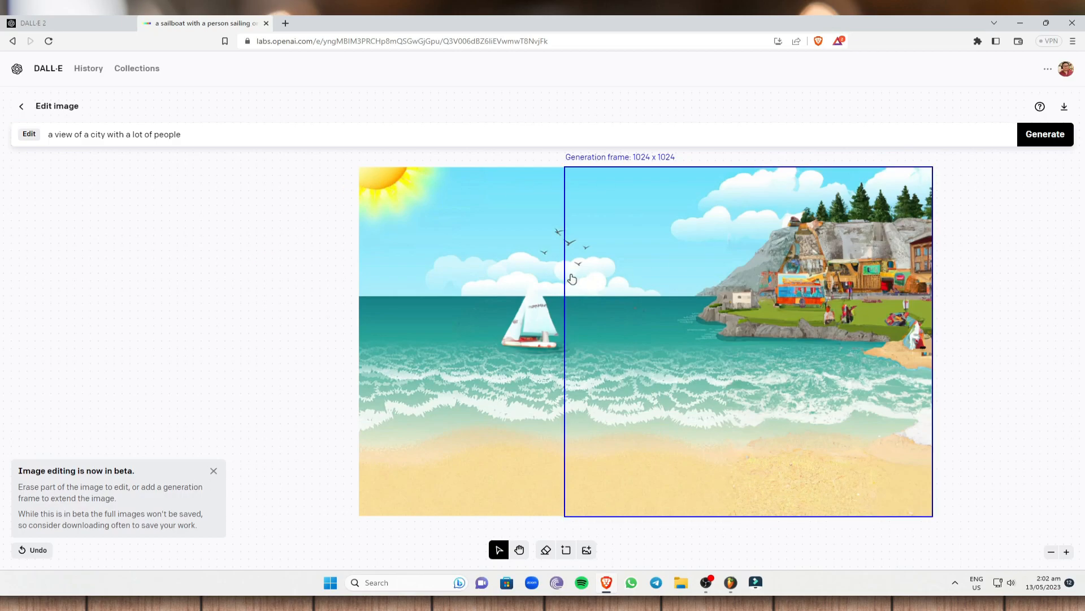
# Download the extended beach image as a PNG to the Desktop and open the saved file from there
pyautogui.click(1065, 108)
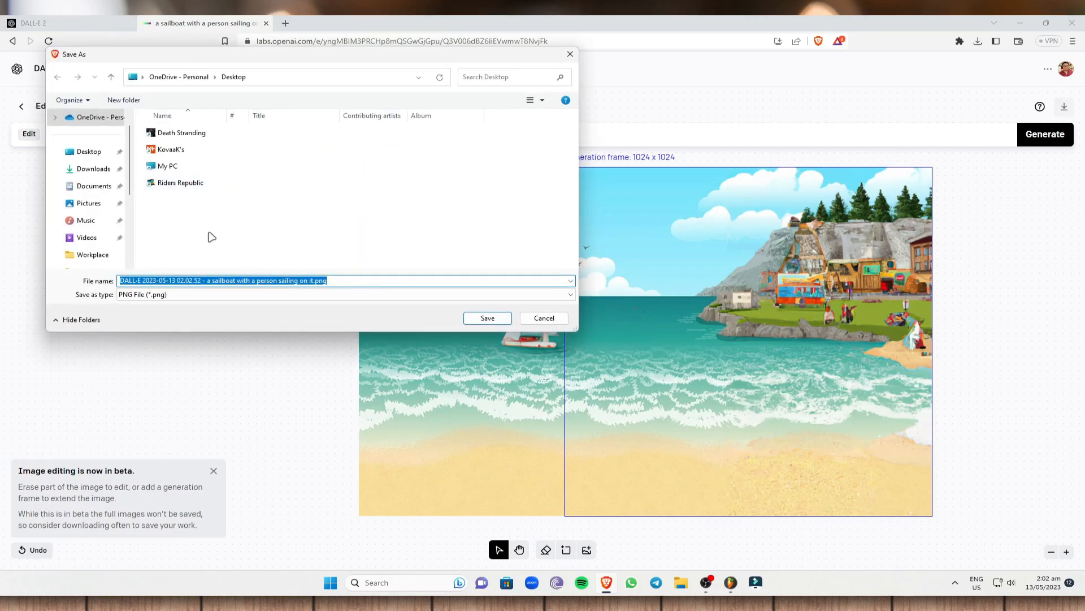
pyautogui.click(69, 162)
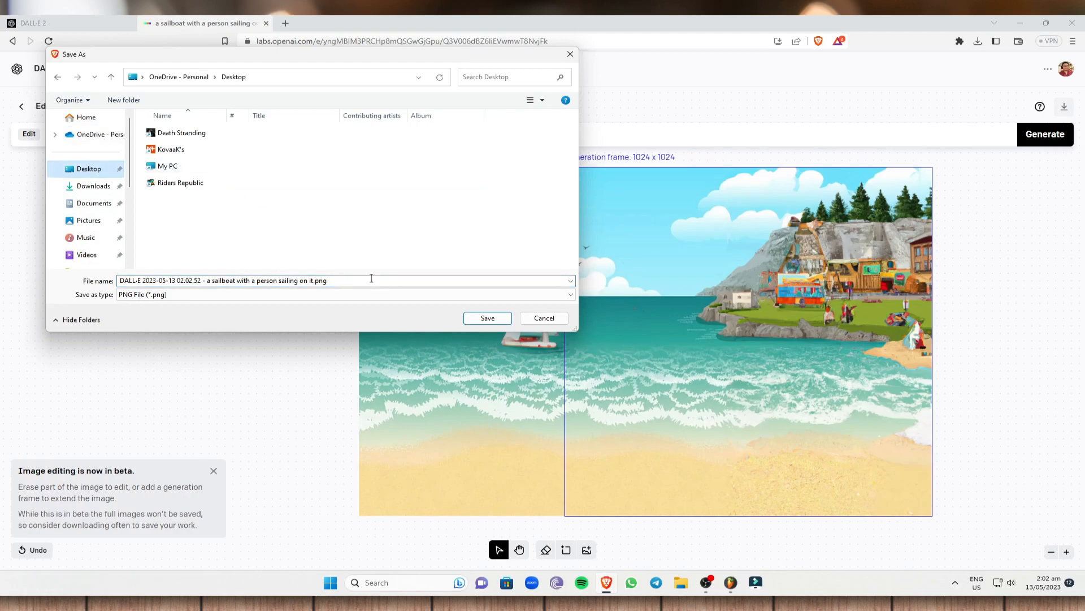
pyautogui.click(500, 319)
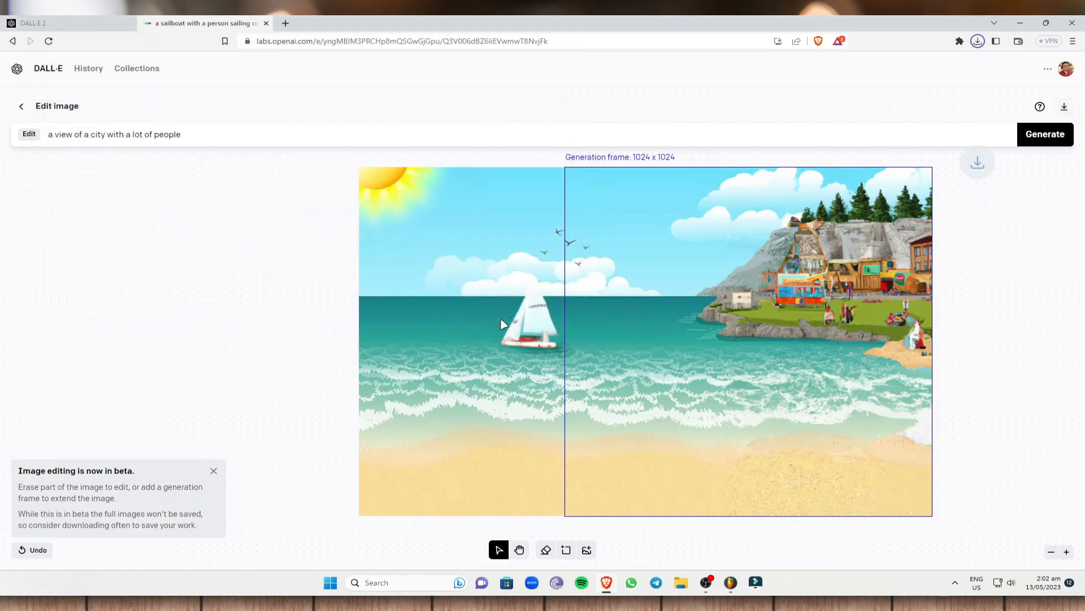
pyautogui.click(1020, 22)
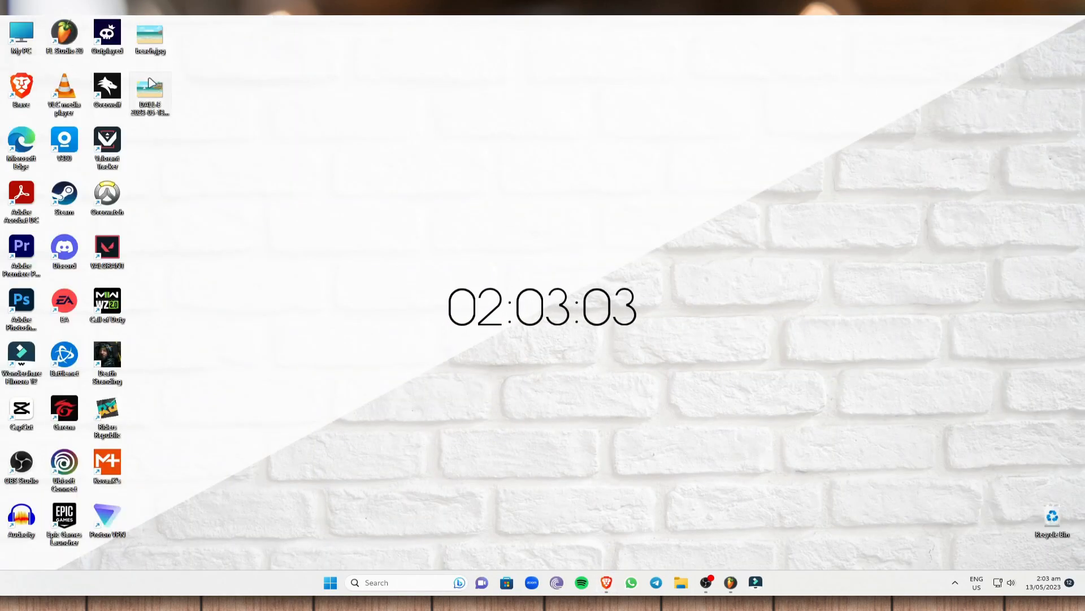
pyautogui.doubleClick(150, 85)
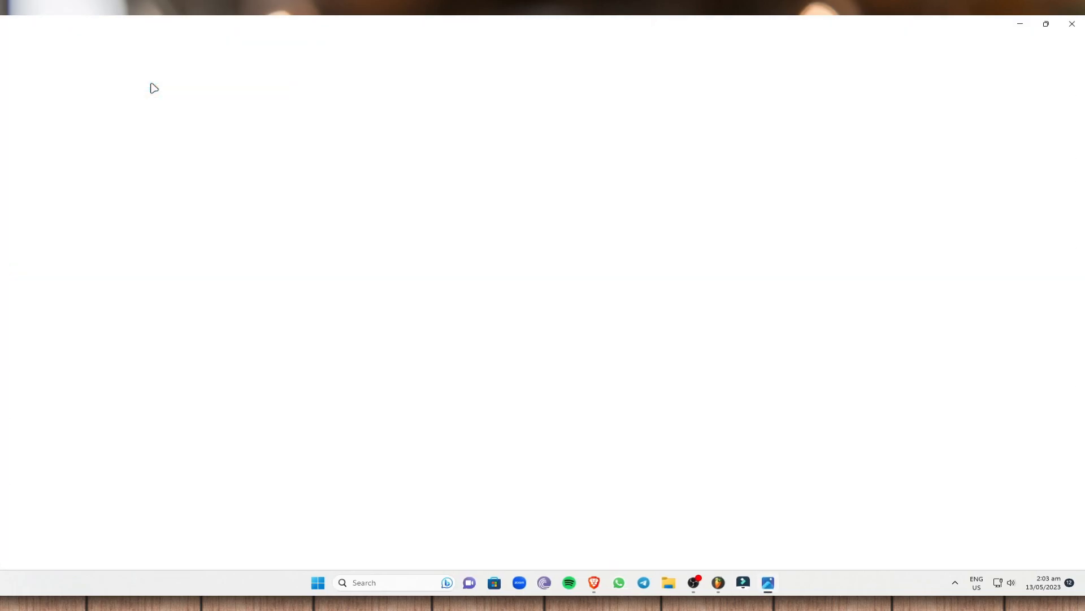